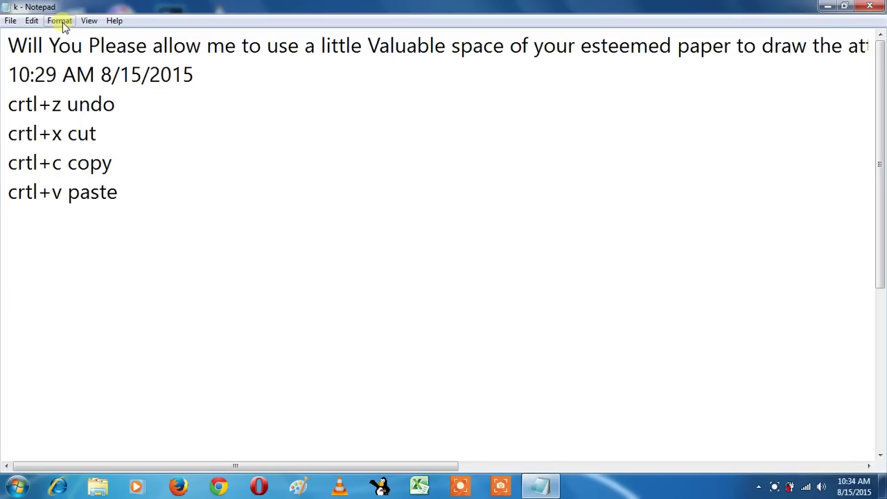
Step: Turn on the status bar for the open text file
click(67, 22)
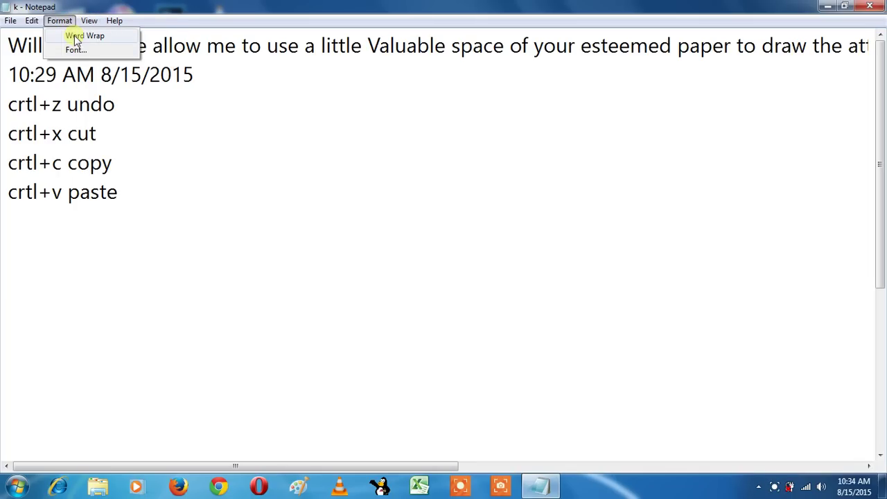
mouse_move(90, 29)
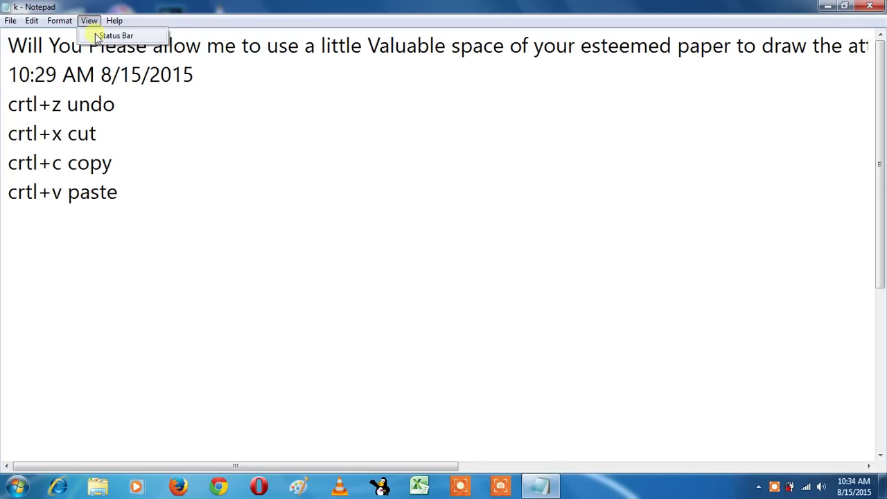
click(97, 37)
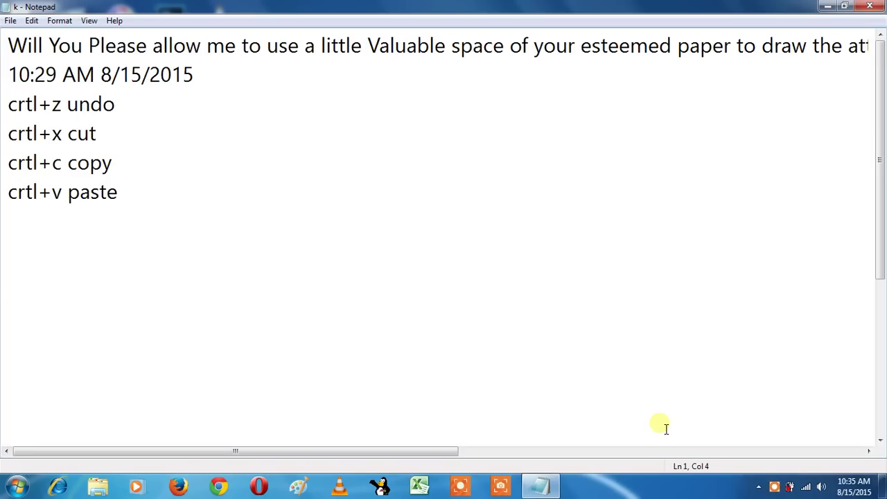
Step: Insert a "j" before the final letter of "Will" in the first line, and place the cursor at the end of "crtl+v paste"
text(j)
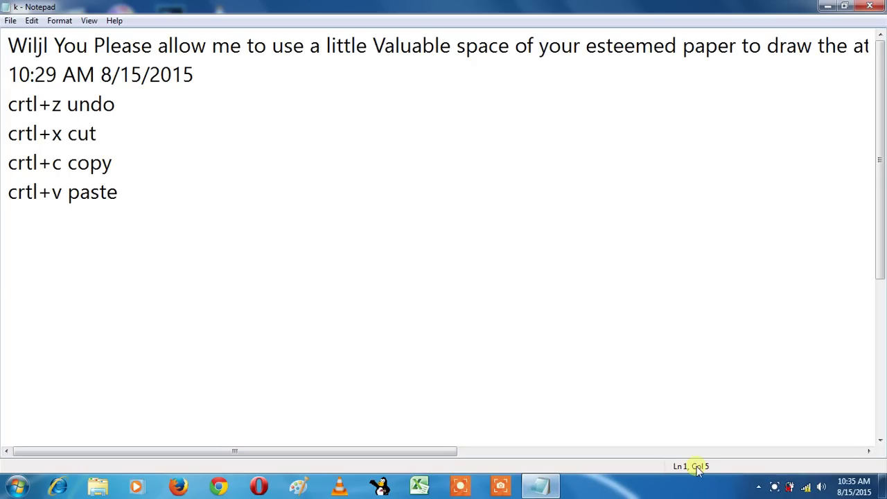
click(478, 46)
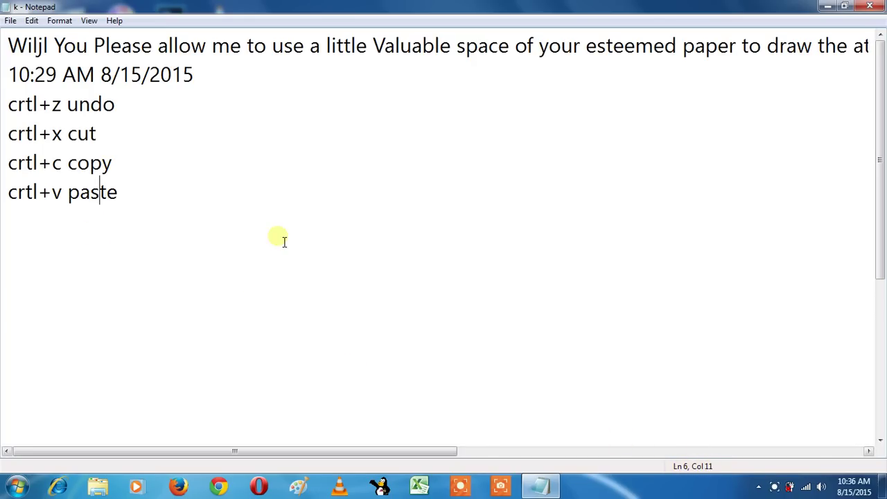
click(201, 182)
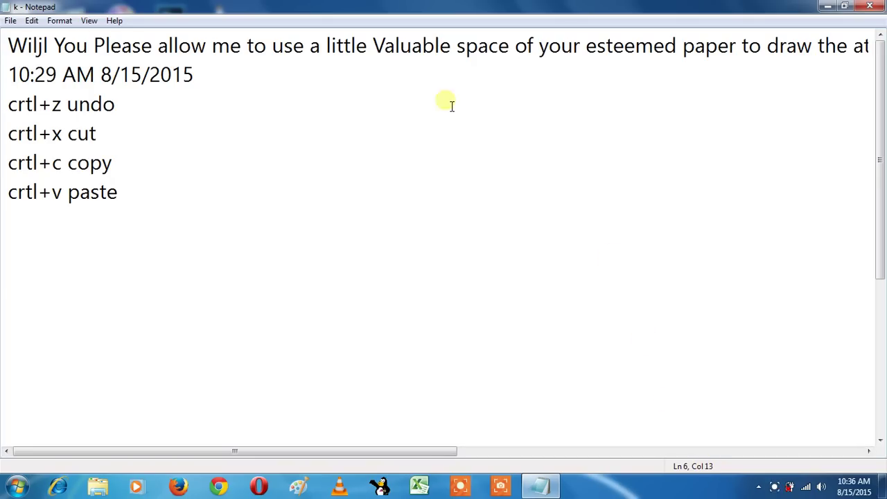
Step: Turn on Word Wrap and place the cursor on the empty line below "crtl+v paste"
click(58, 21)
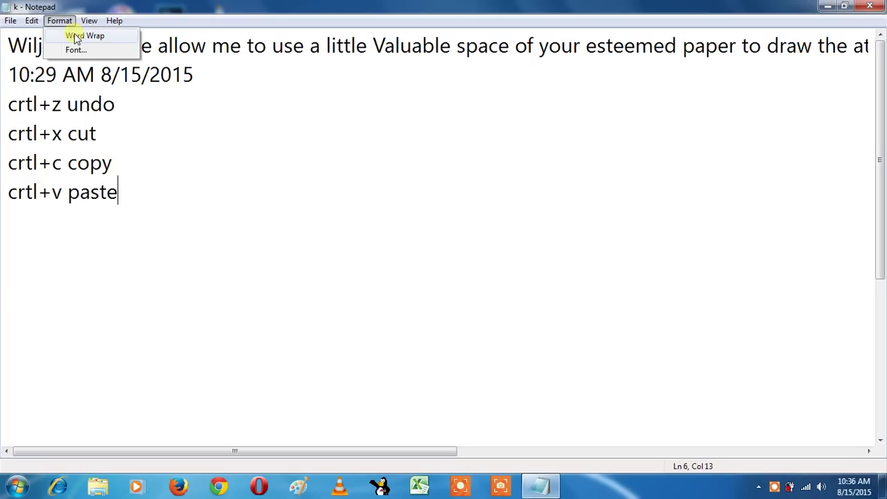
click(76, 39)
click(54, 259)
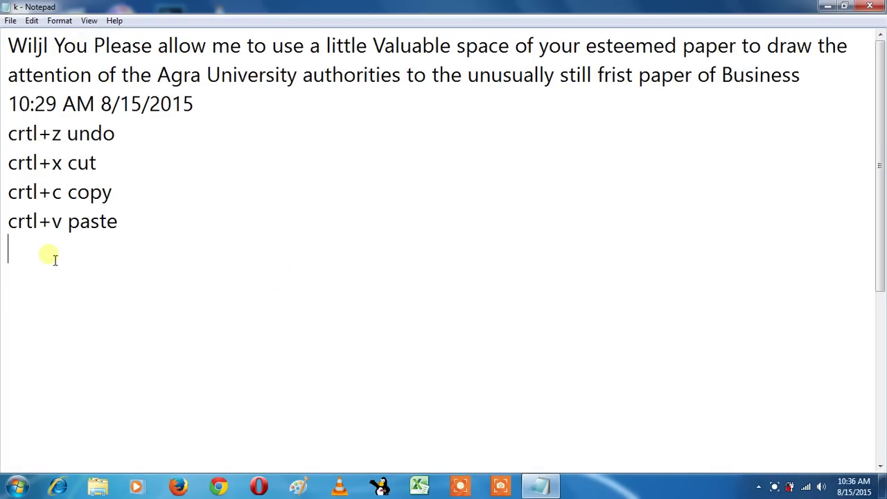
Step: Fill the line below "crtl+v paste" with a long run of random letters, starting "lkjhnlkjhbkh biuhkjh", spanning several wrapped rows
text(lkjhnlkjhbkh biuhkjh k hkj kj kj kj kj kj)
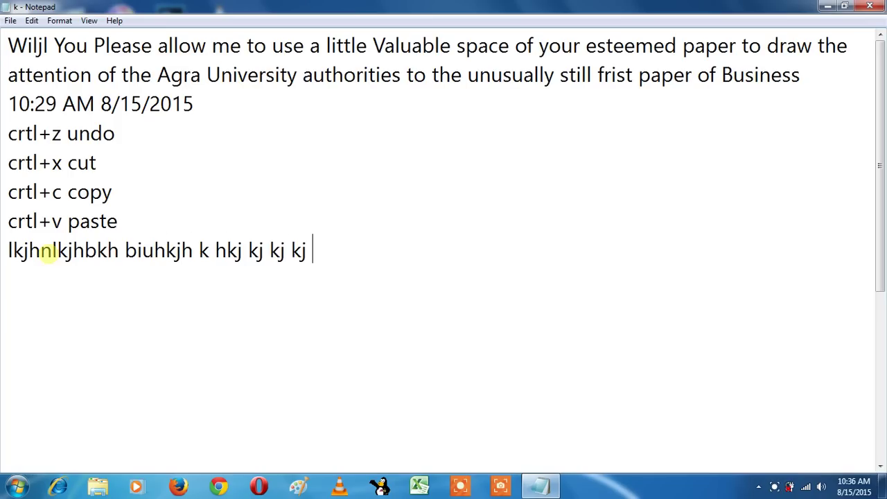
text(kj kjh kjhiouhynoihniugbuygbuignoi)
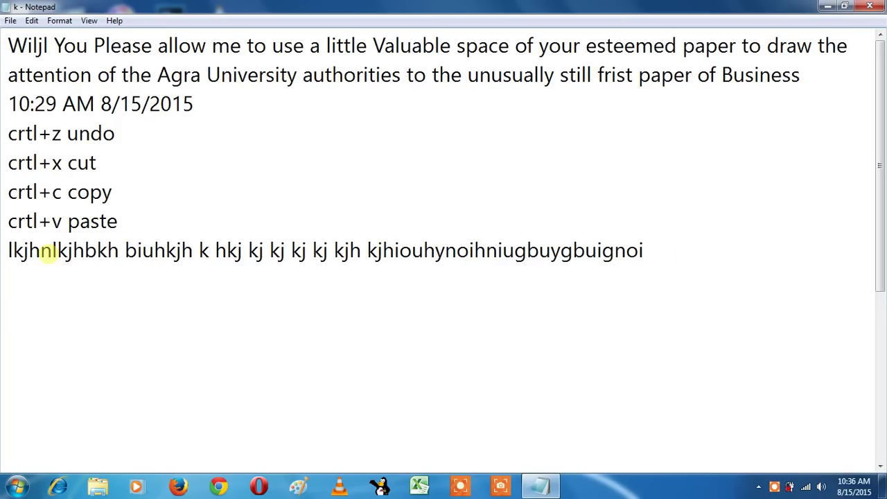
text(hmikhnmoihumnoimoiimiuhniouni)
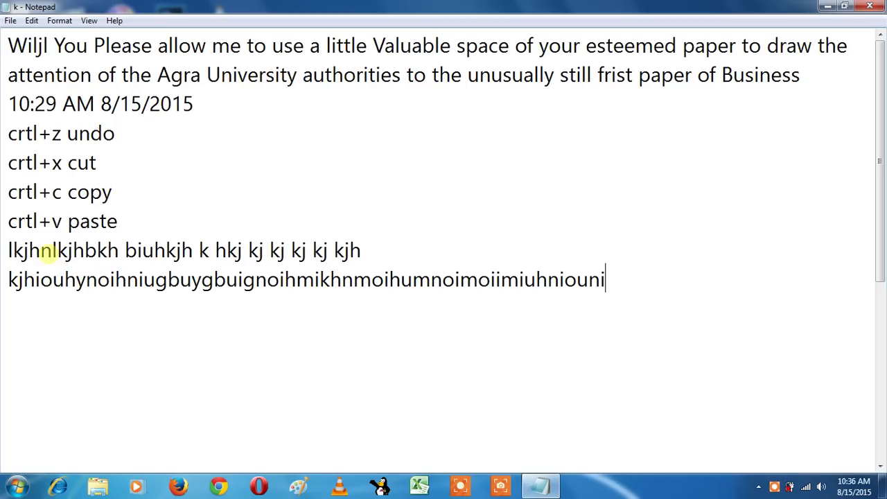
text(nhihmpouhmniuhnihnpohnmpohmnpohmnp)
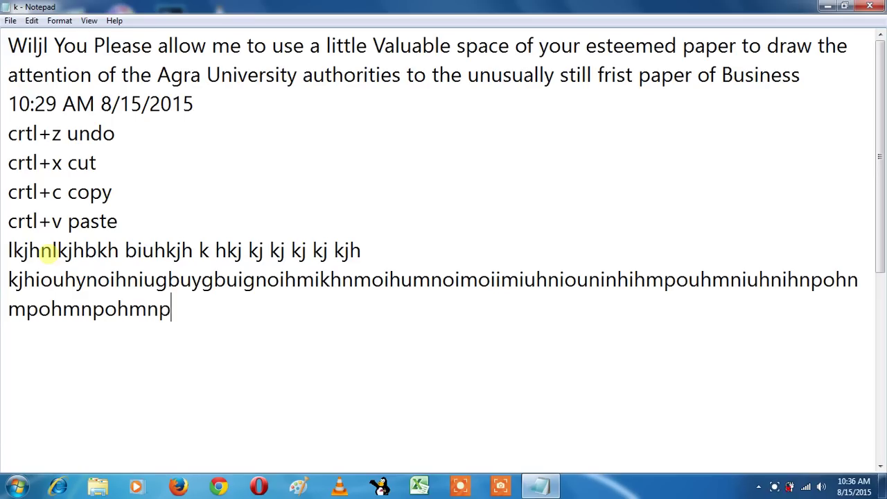
text(oihmnpiohmiphmpoihmpiouhmnpioumnhoipmniu)
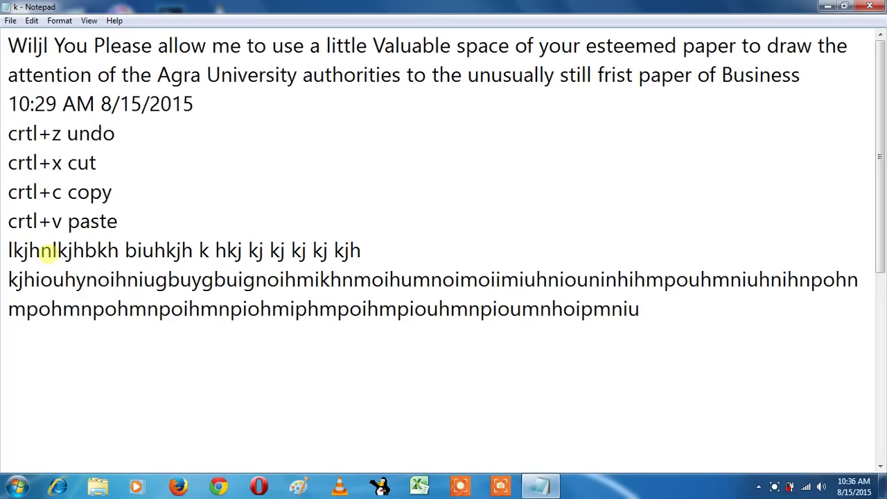
text(hnpohmuhmnuhmnimuhpiomhihpioh)
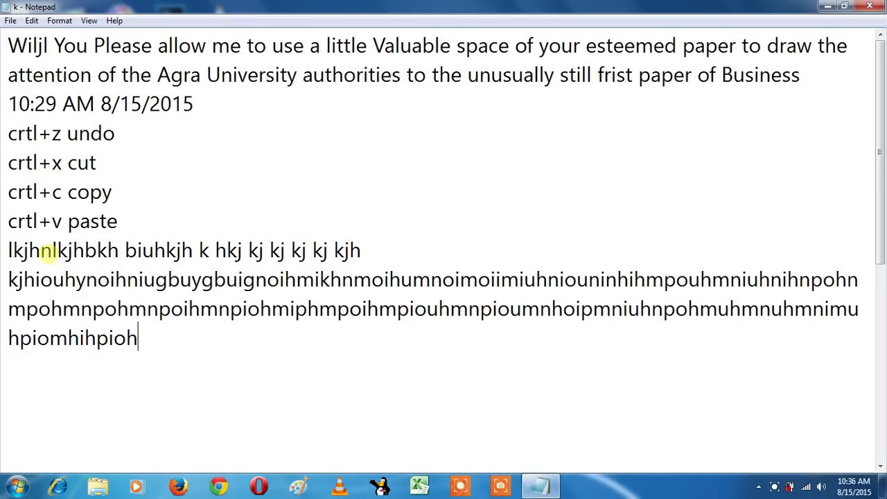
text(iuhpiohpihummpoiuhmpoihmnihuimn)
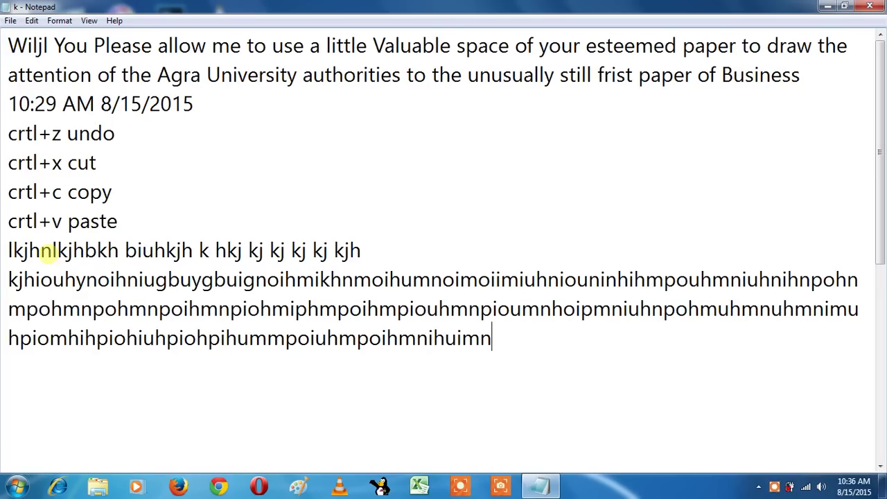
text(ihnhpouhnmpiohnmpohpohmpoihmpohpomn)
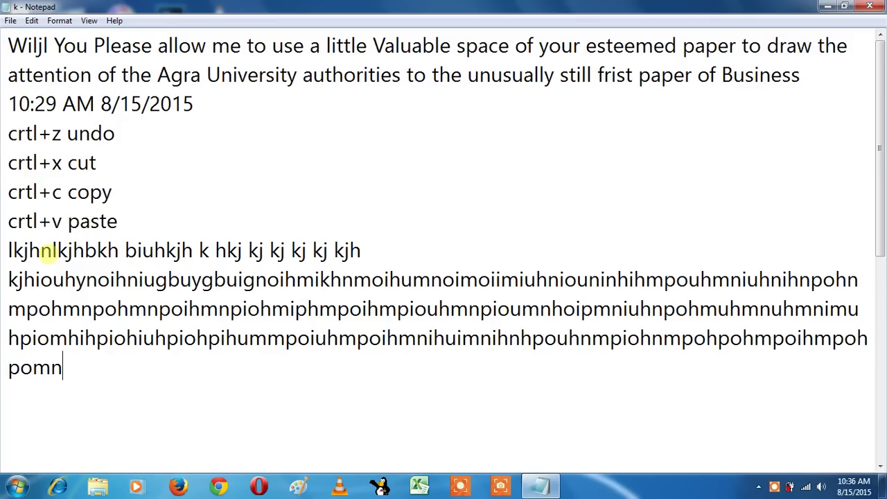
text(pohmnpoihmnpohmnpohmnpoimnpoimnpoiu)
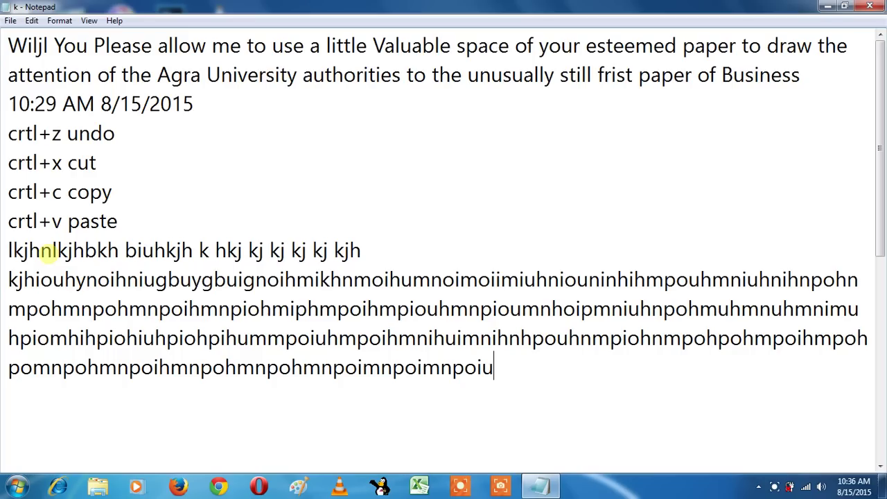
text(poiuoiunoiuiomoiumnoium)
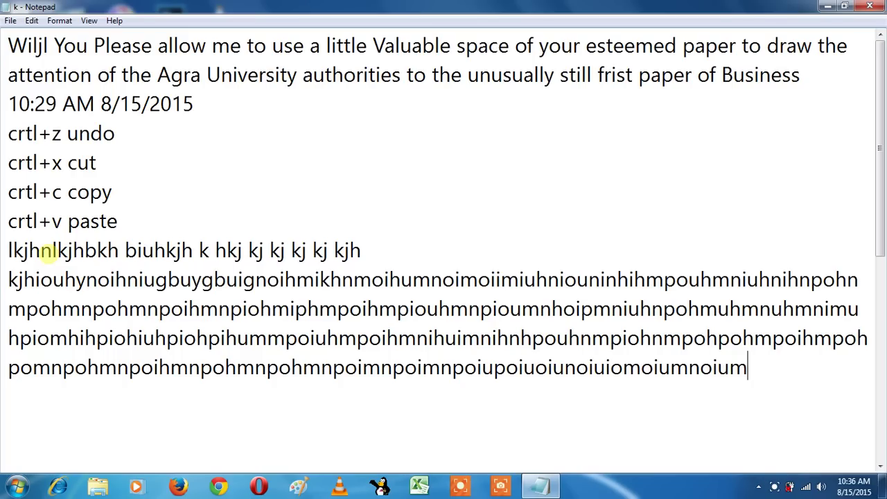
text(oinumnoiumnoiuomiuoimuoiu)
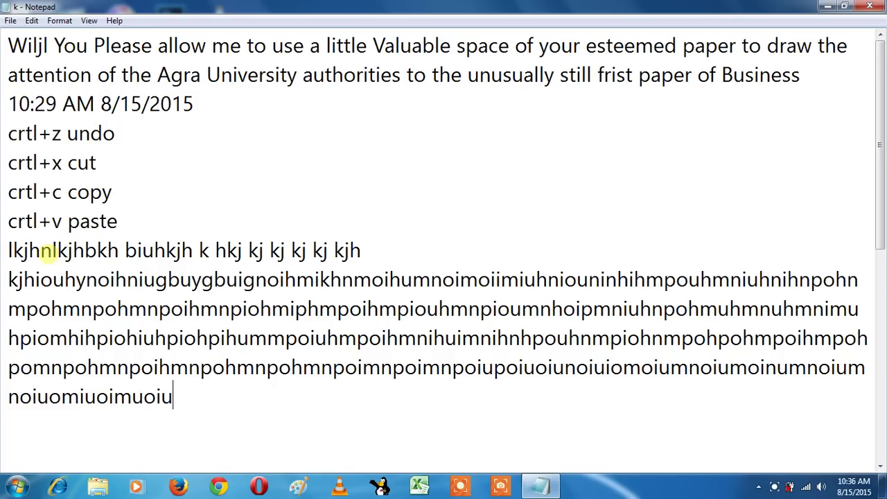
text(oiumnoiuonlkjnhkhjnkjh)
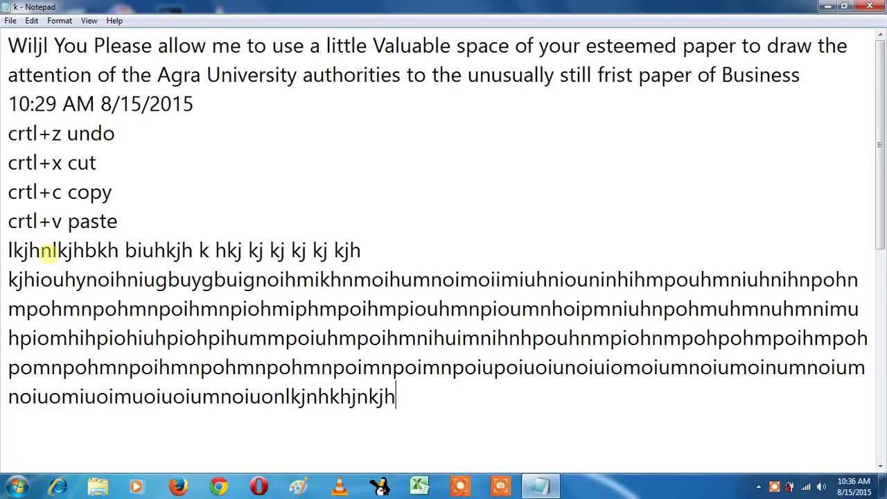
text(nkjhnkjnhkjnhkjhn)
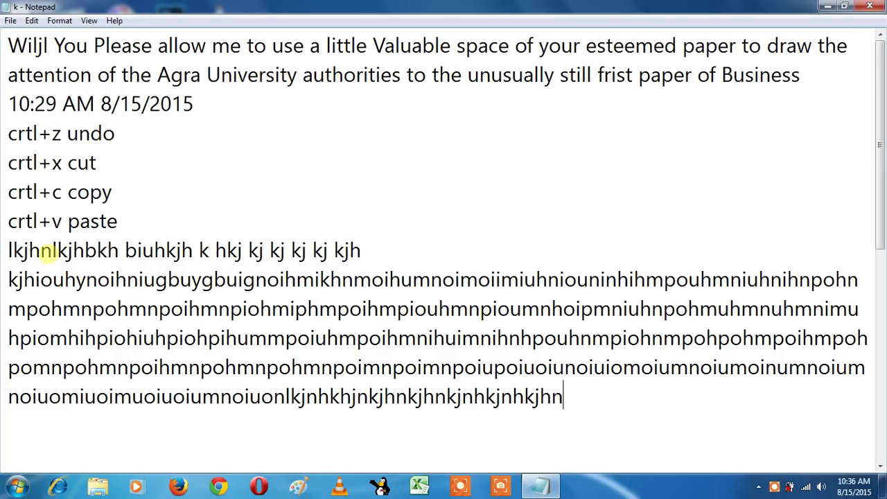
text(kjhkhkjhkhkjhnkjhkjh)
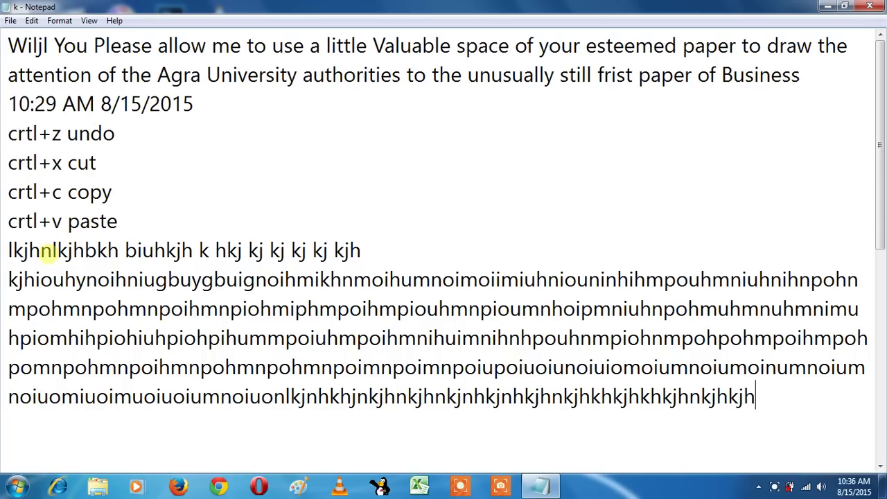
text( nb k hkjnhkkj nhkjnhkjhnkj)
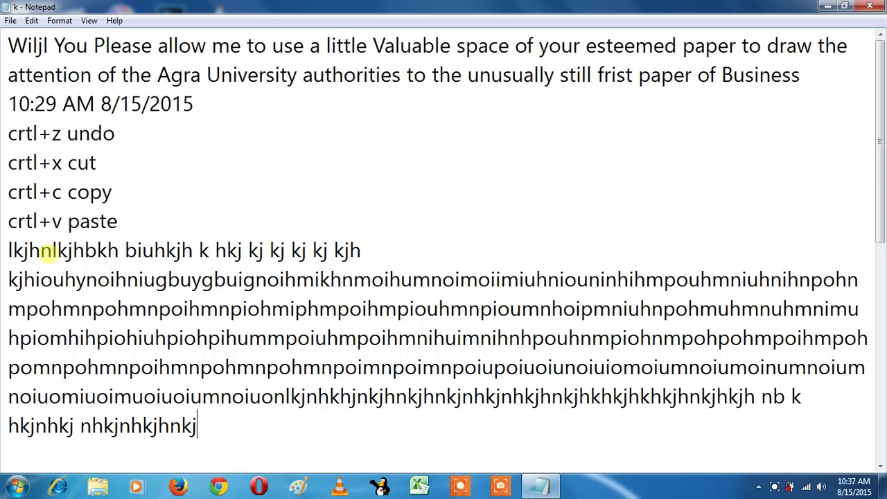
Step: Turn off Word Wrap for the document
click(89, 21)
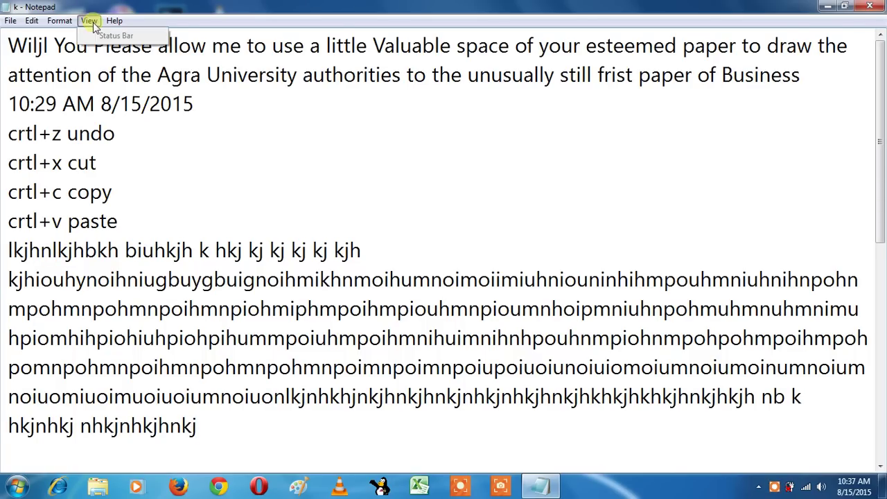
mouse_move(59, 21)
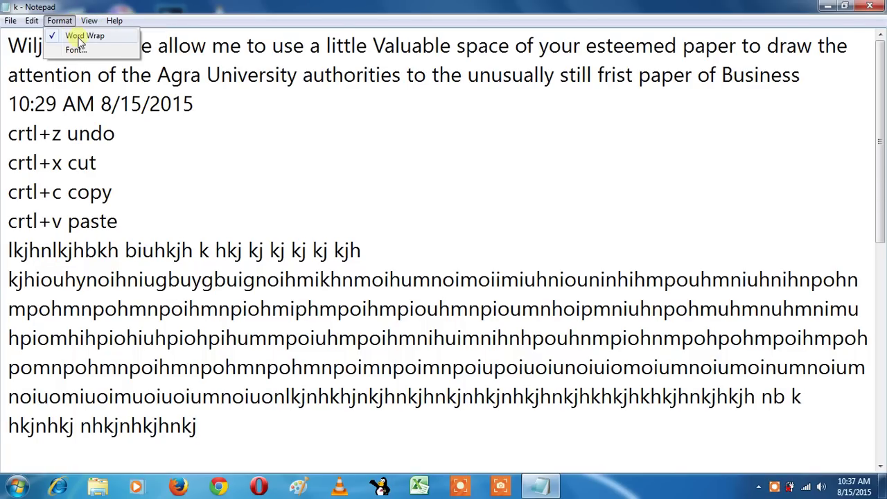
click(79, 38)
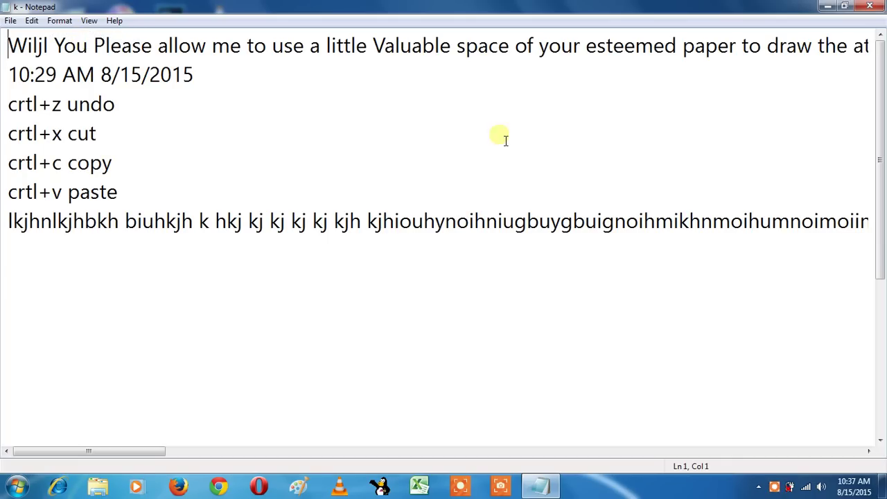
Step: Leave a blank line below the long filler text and enter a new line of random letters starting "giuoibuygkjgbkj", running past the window's width
mouse_move(879, 138)
mouse_down()
mouse_move(880, 291)
mouse_move(879, 139)
mouse_up()
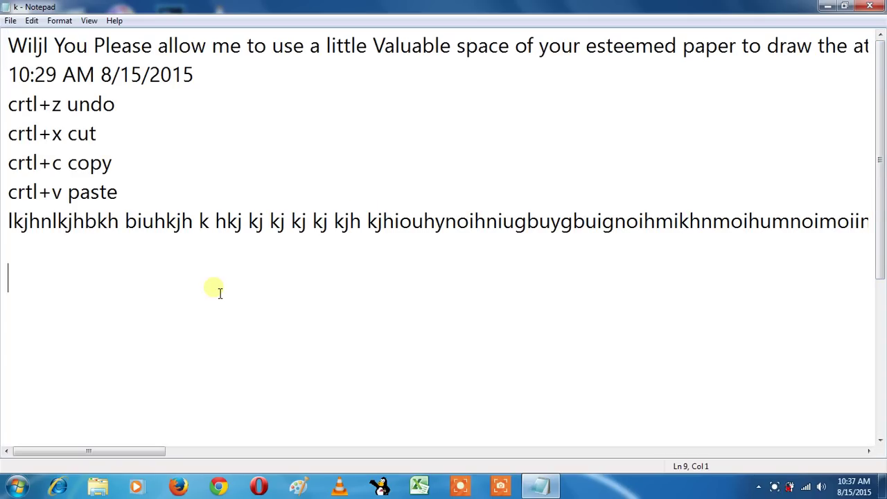
text(giuoibuygkjgbkj)
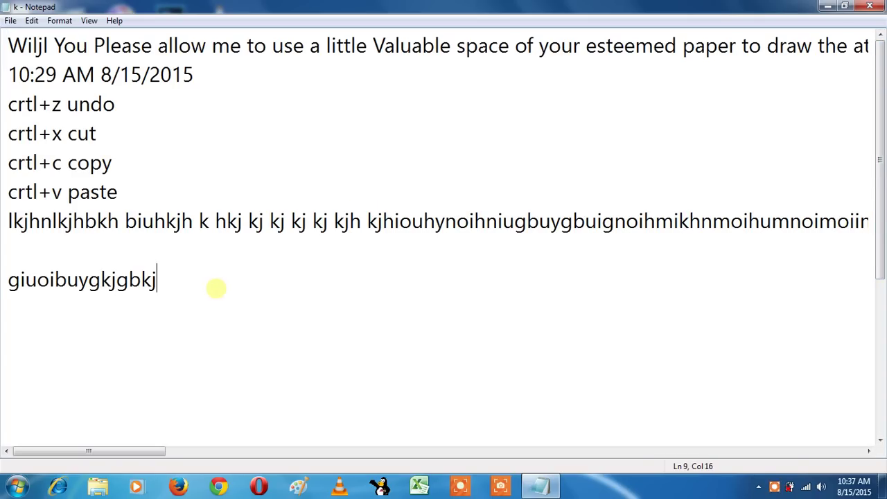
text(hgbkjkjgbhgbjgkjbhgkjbhg)
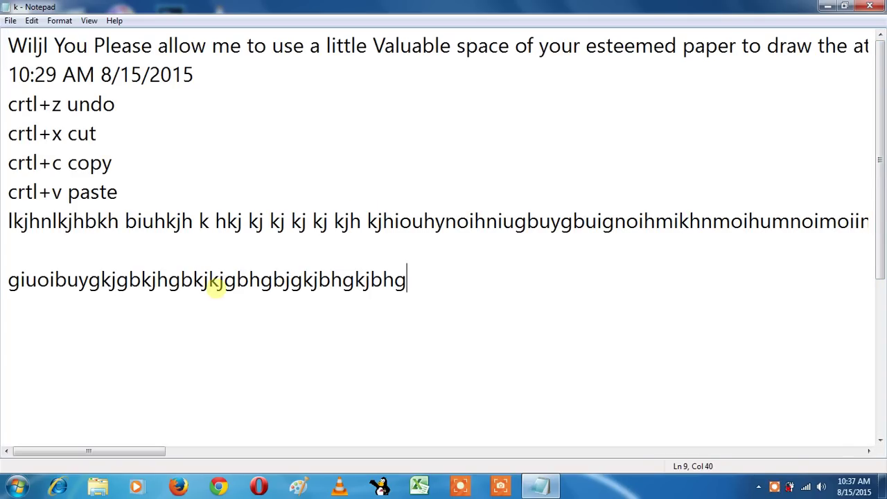
text(kjgkjgkjgkjgkjhghjgjg)
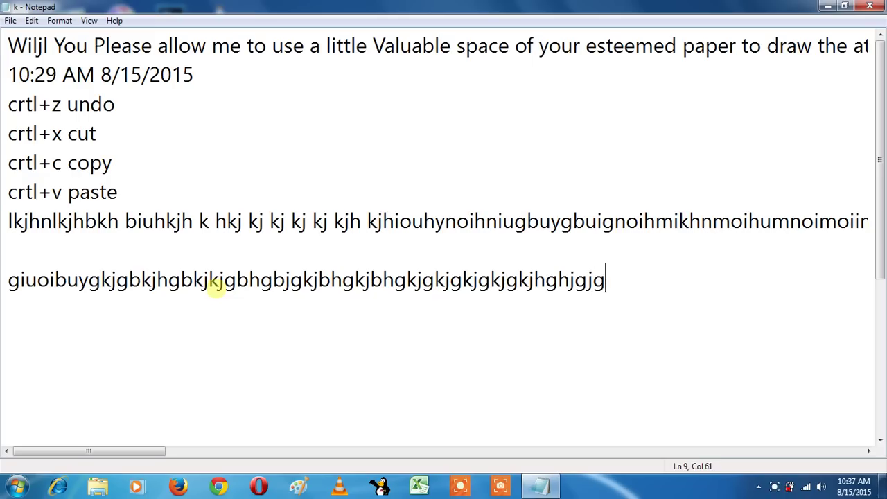
text(jhgbjbgjhgbjhgjgjhgjkg)
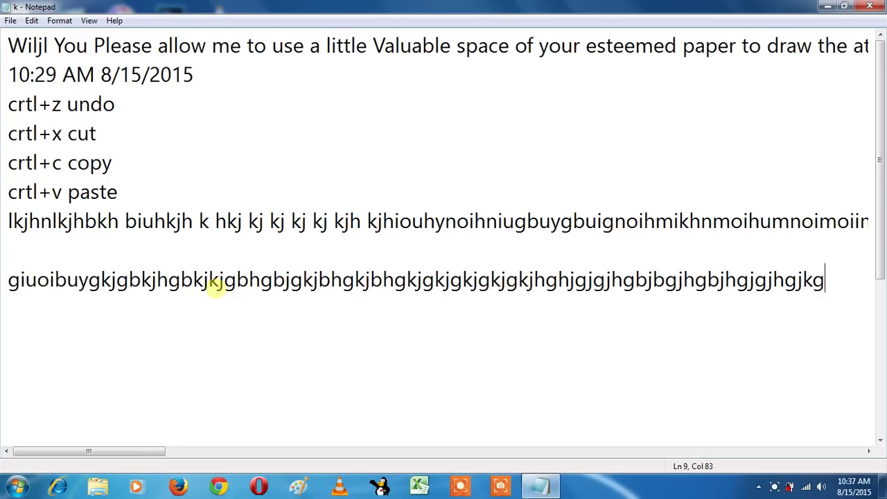
text(kjhgkjhgkjgkjg)
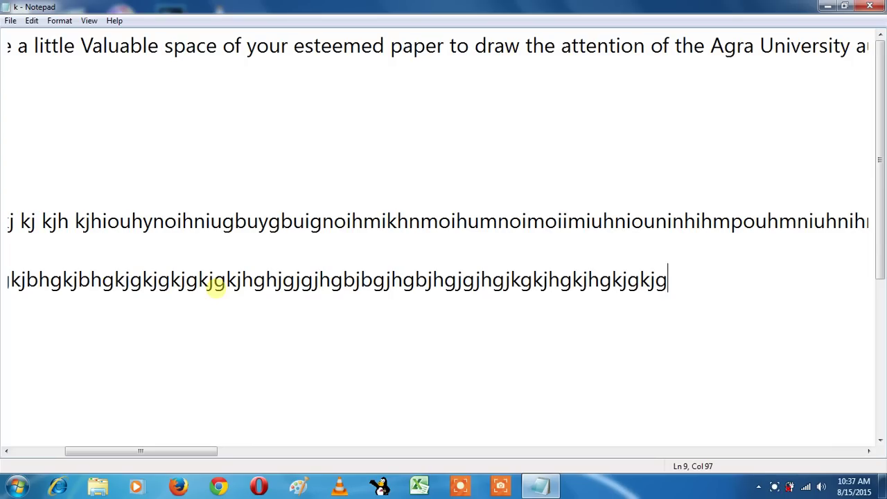
Step: Extend the last filler line with more random letters starting "lnuylkh", keeping Word Wrap off
click(60, 21)
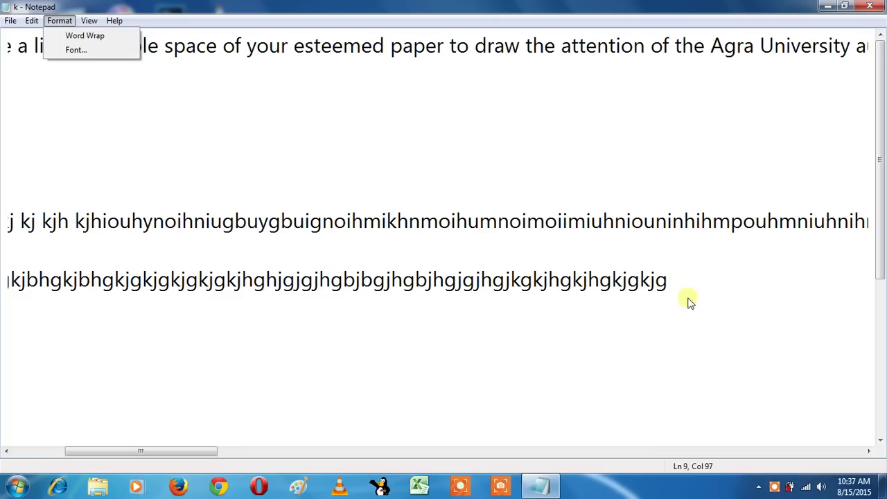
click(679, 276)
text(lnuylkh)
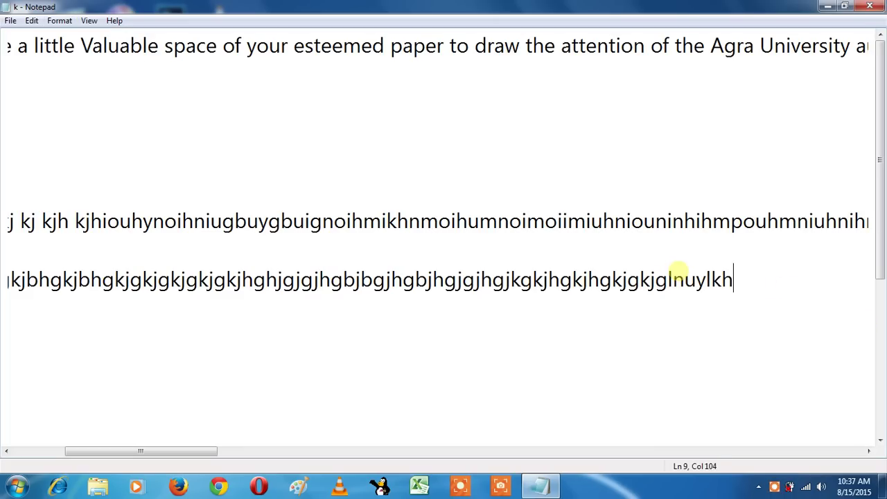
text(lkjhnlkjhkljhnklhlkhjlkhjkhj)
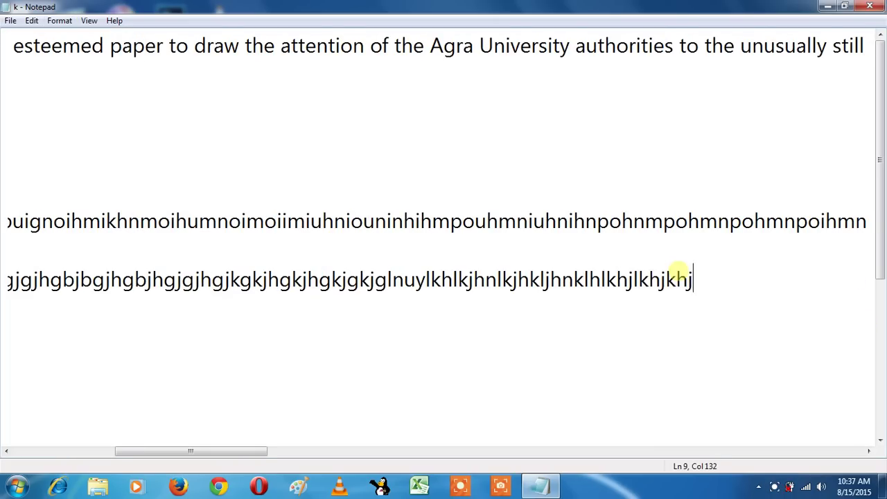
Step: Continue the last filler line with another long run of random letters starting "lkhkhjlkhjlkh" and ending "klhjlkhlkj"
text(lkhkhjlkhjlkhlkhlkh)
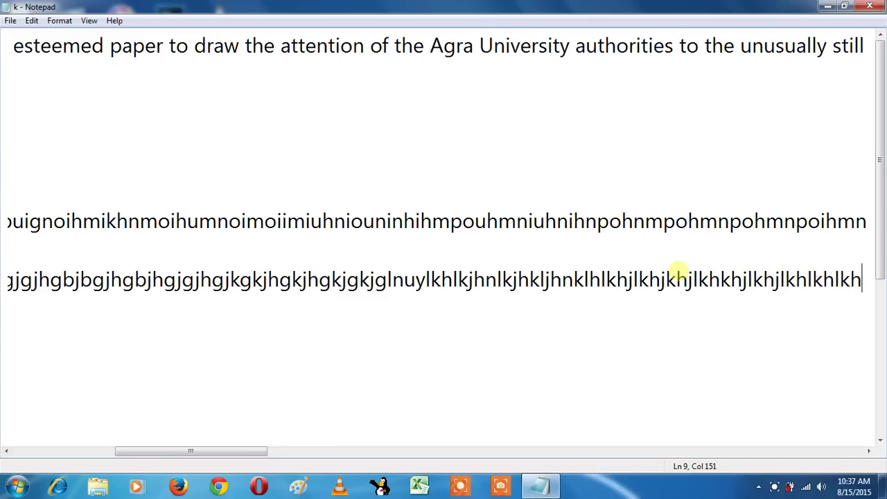
text(kjhlkhjlkhjlhjlkhjkhj)
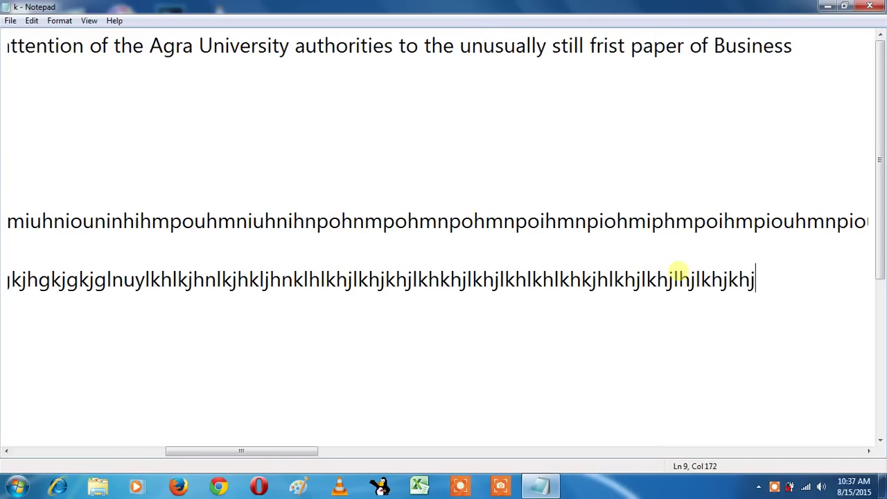
text(kjhnkjhnlkhjlkjhlkhjlkhl)
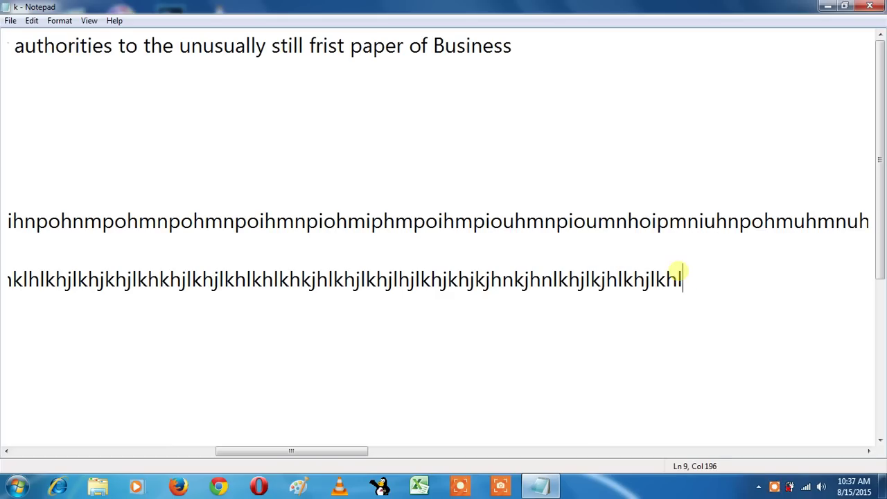
text(khjlkjhnkjhkhjkjhklhjlkh)
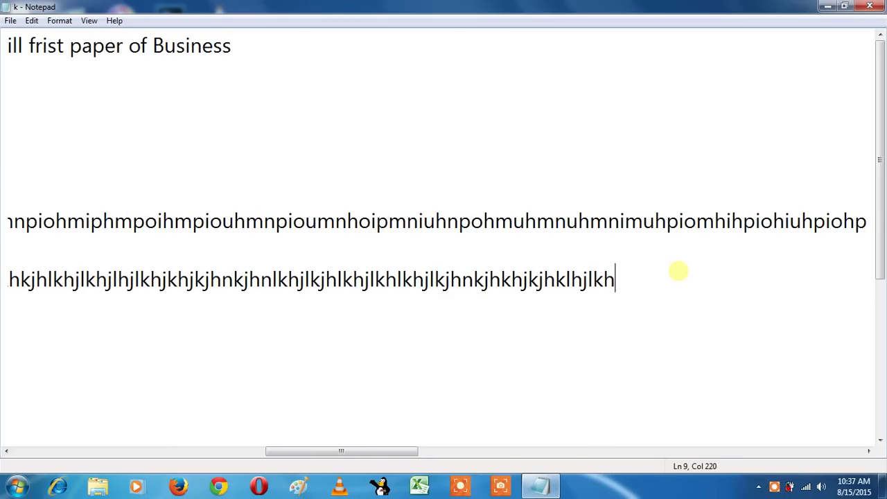
text(lkj)
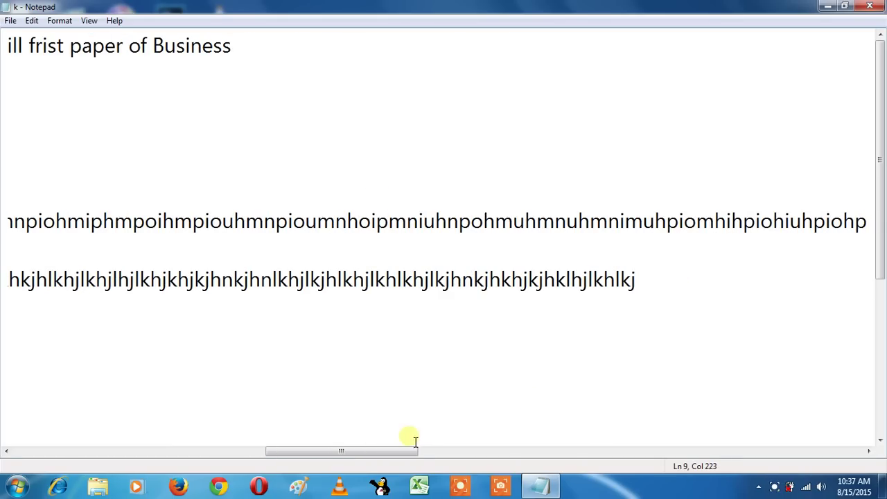
Step: Turn on Word Wrap for the document and check whether the Status Bar option is available
drag(392, 458, 509, 451)
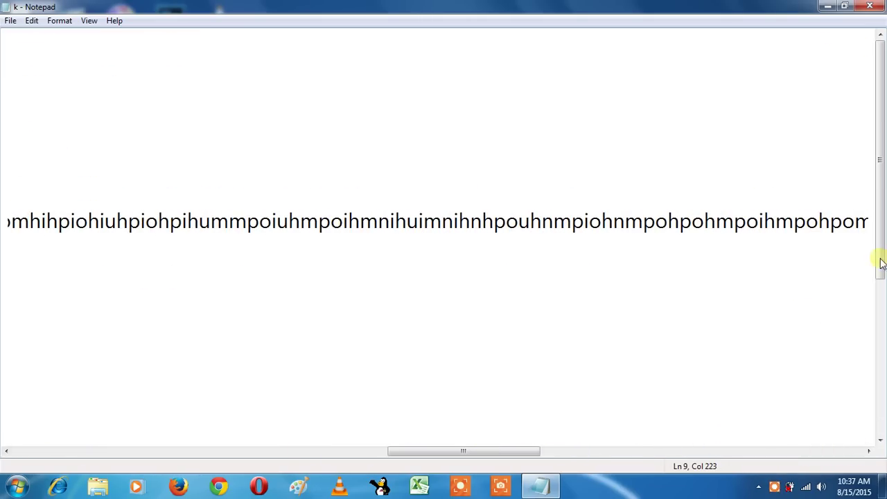
drag(437, 449, 159, 464)
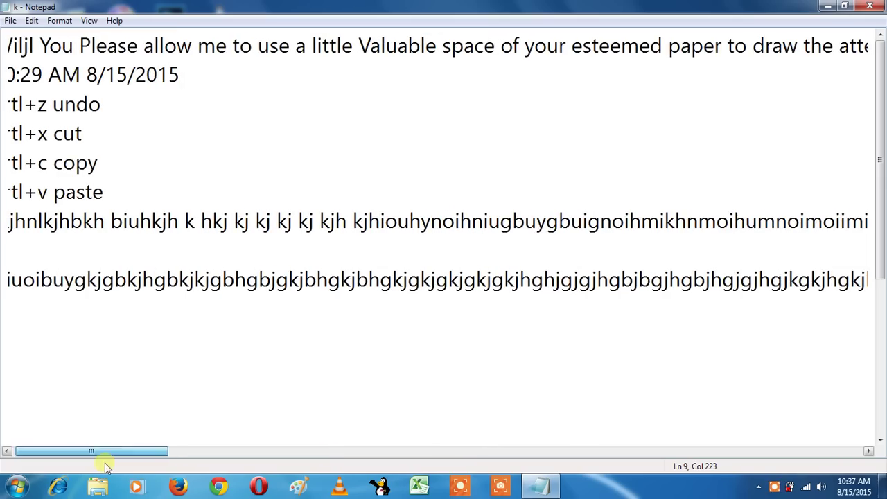
click(88, 20)
click(77, 33)
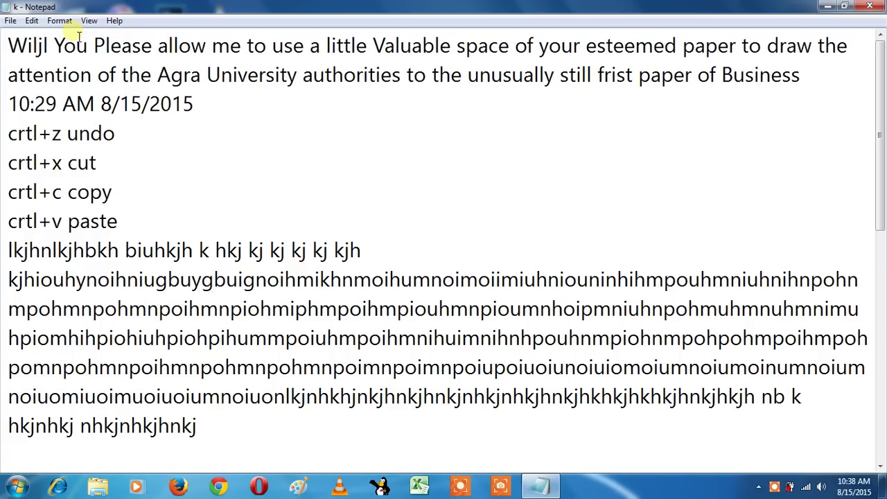
click(88, 20)
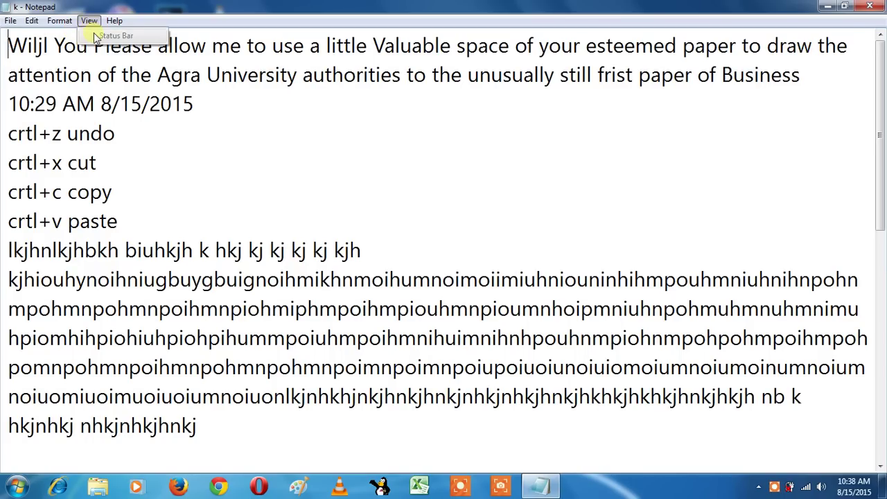
Step: Change the document's font to Cooper in the Black style
mouse_move(59, 20)
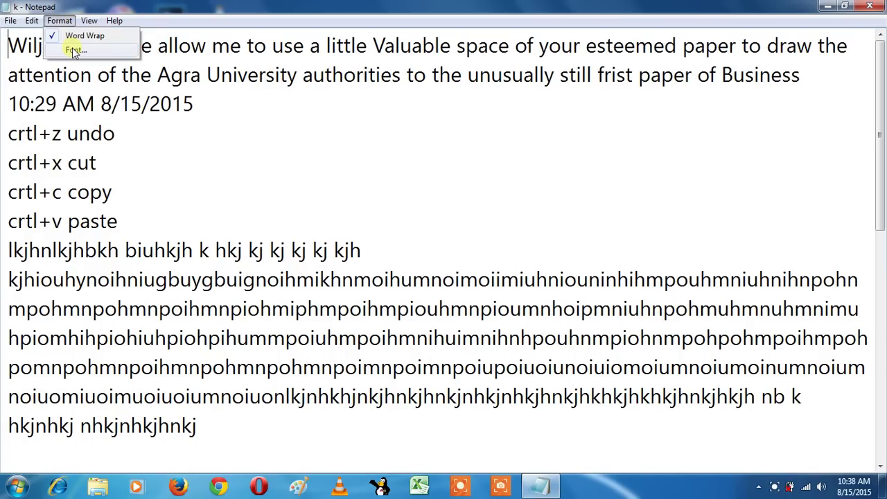
click(72, 47)
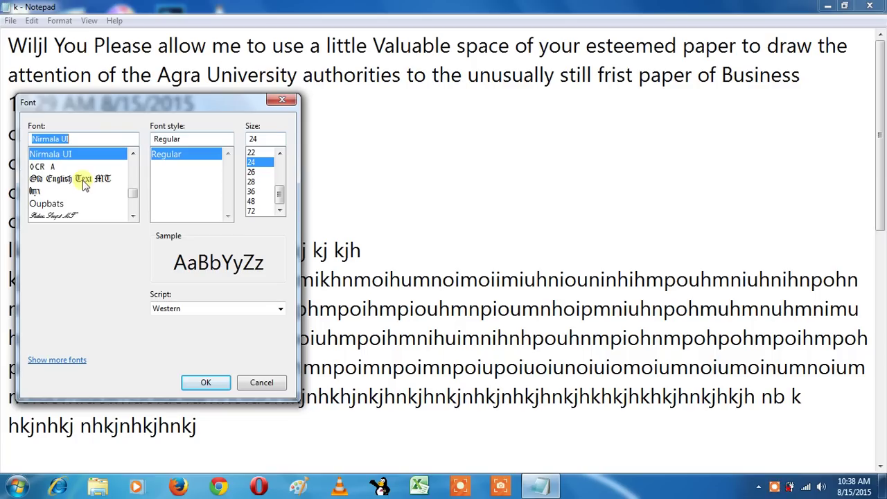
drag(132, 193, 135, 177)
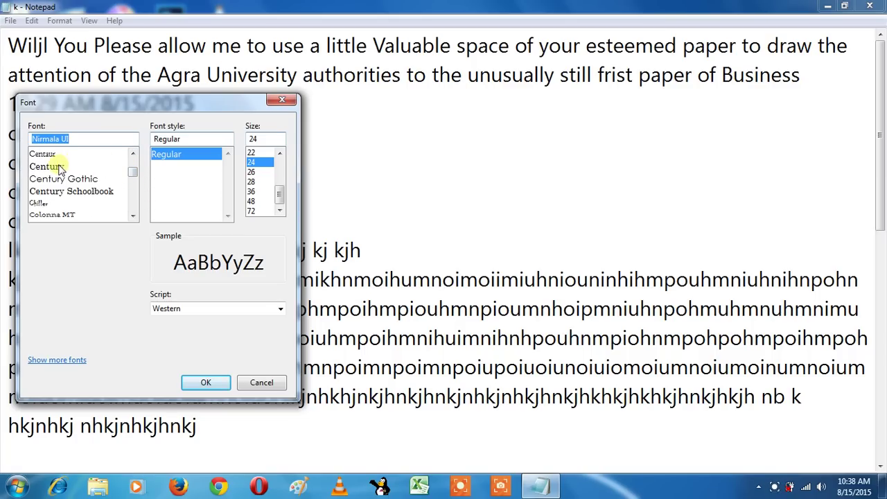
click(60, 167)
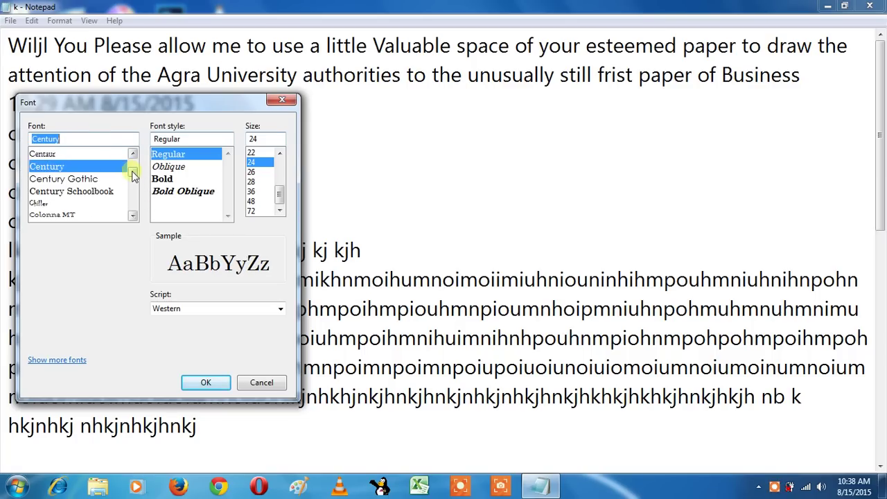
drag(134, 177, 134, 177)
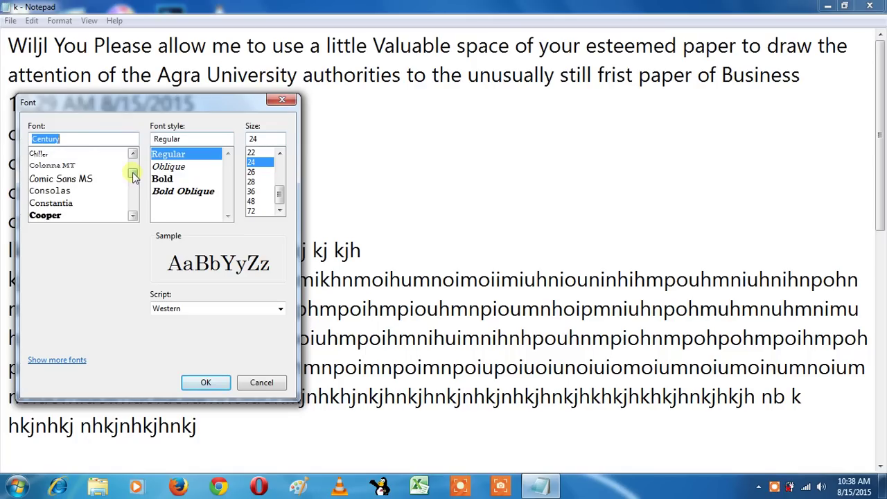
click(72, 216)
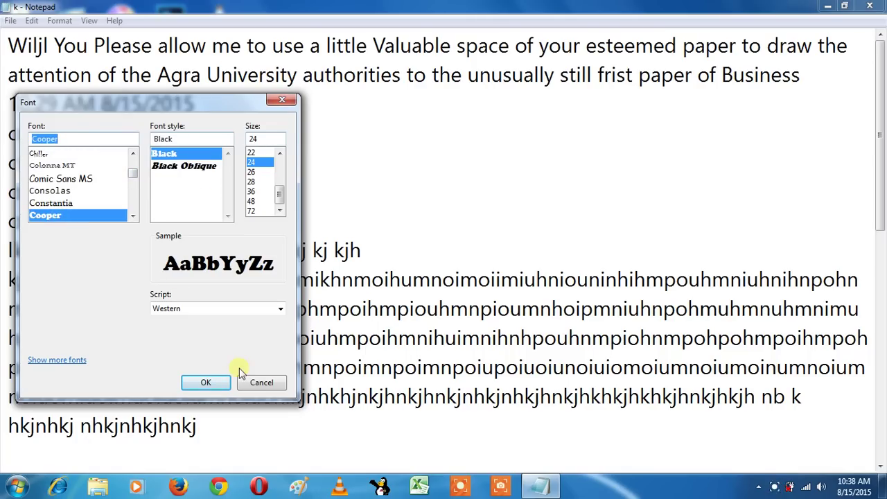
click(205, 383)
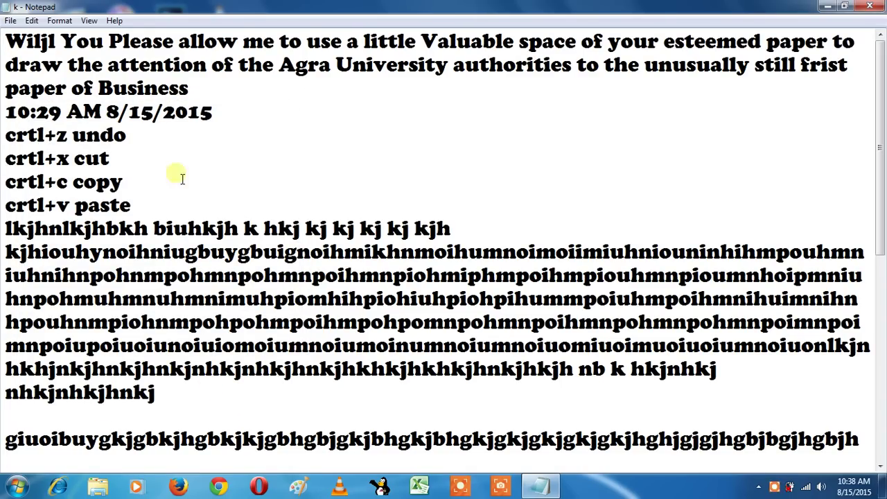
Step: Set the document's font style to Black Oblique
click(61, 20)
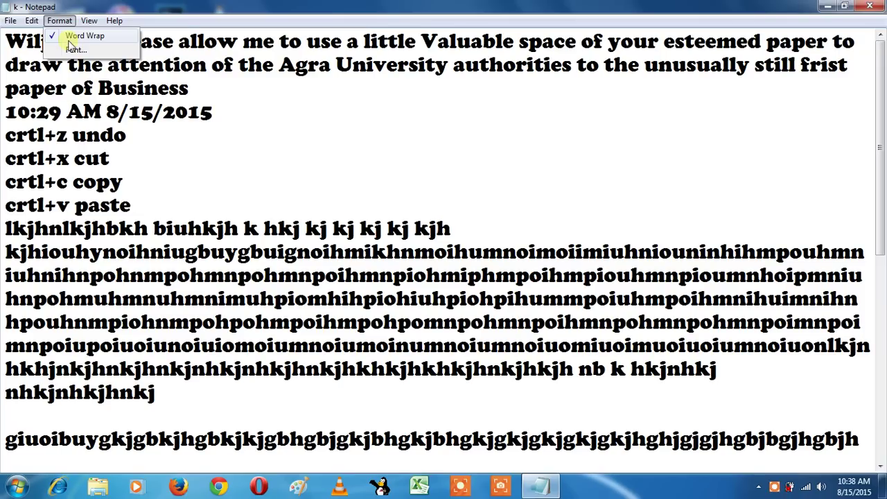
click(72, 51)
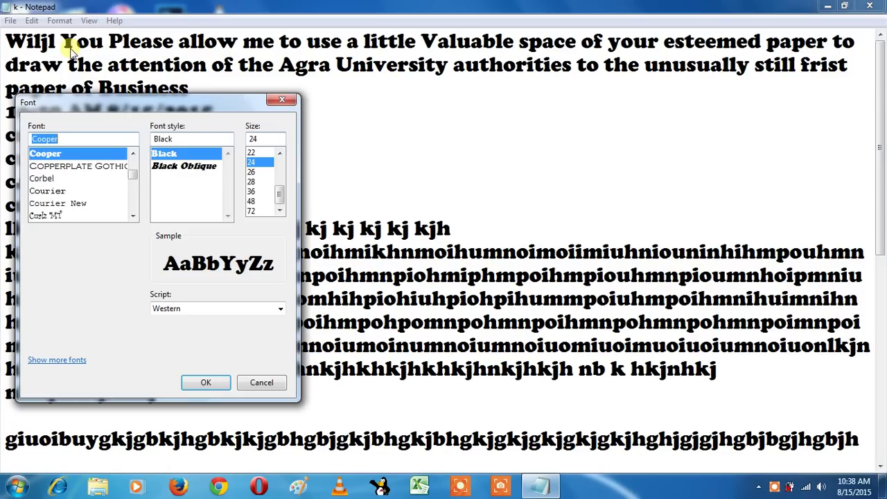
click(172, 171)
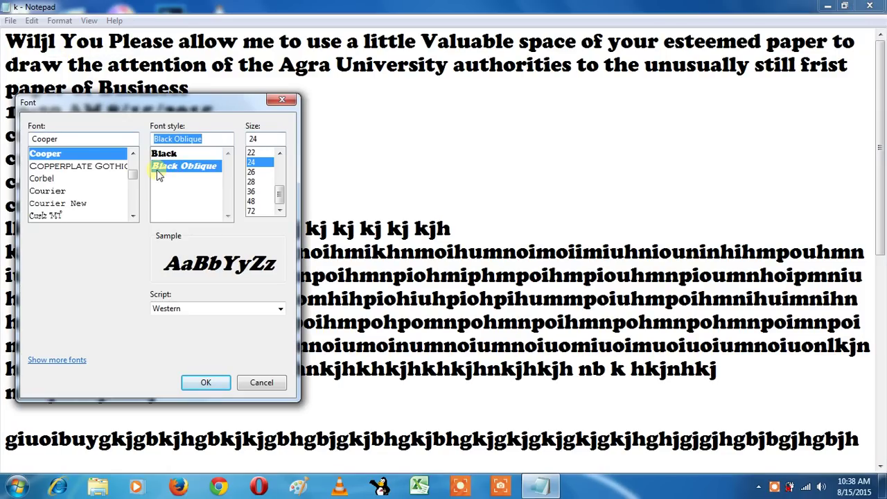
click(206, 381)
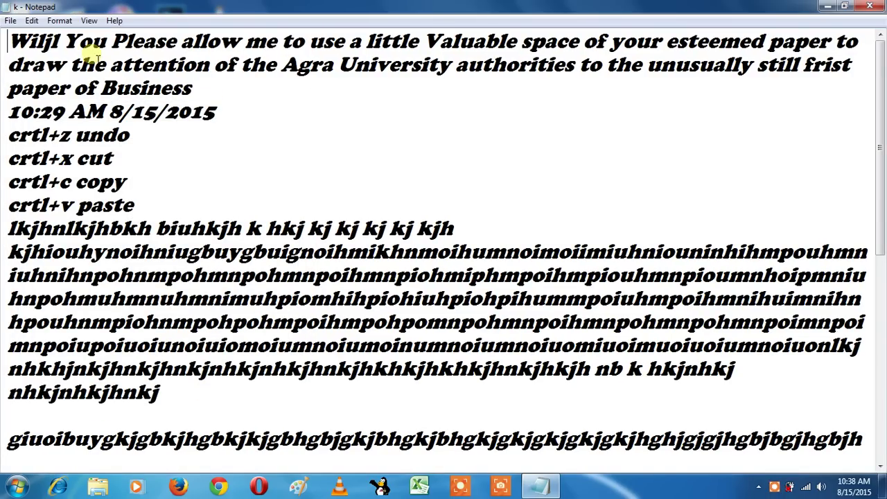
Step: Change the document's font to Copperplate Gothic in Bold Oblique style at size 26
key(alt+o)
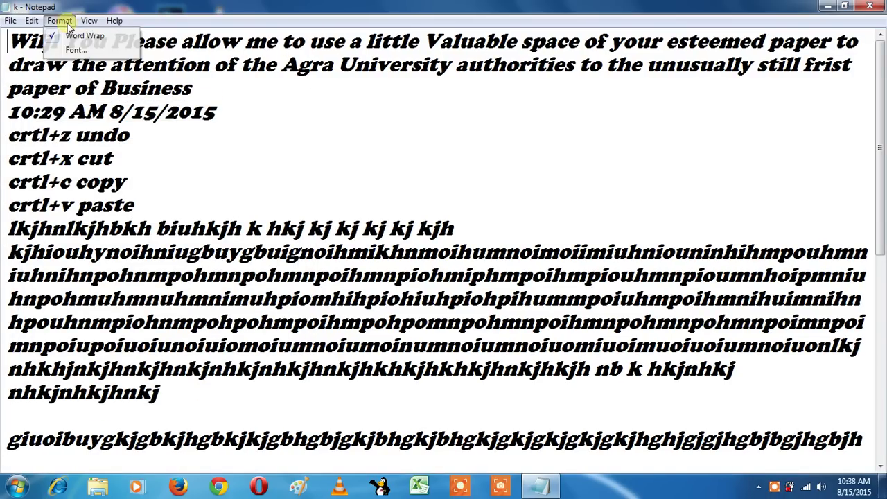
key(f)
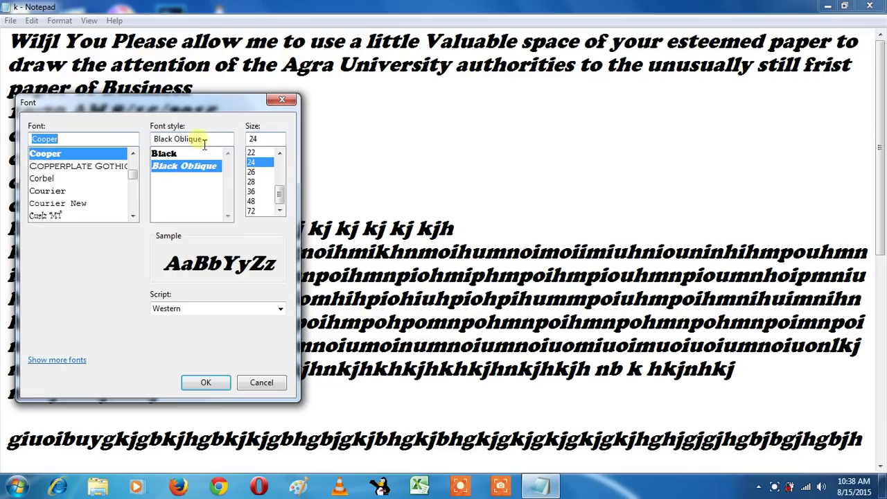
click(253, 172)
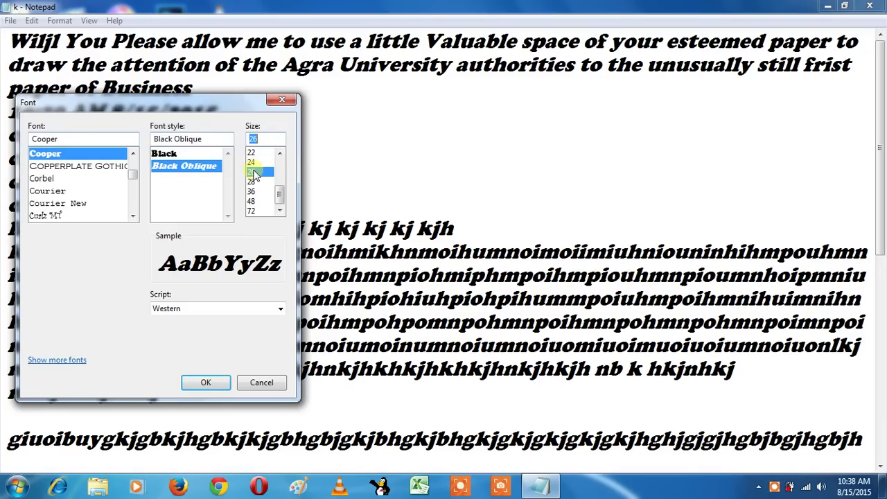
click(251, 191)
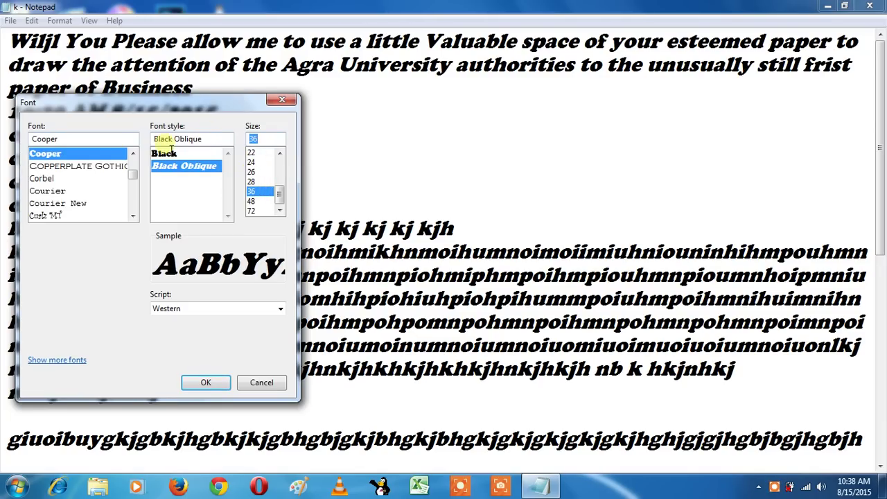
click(69, 166)
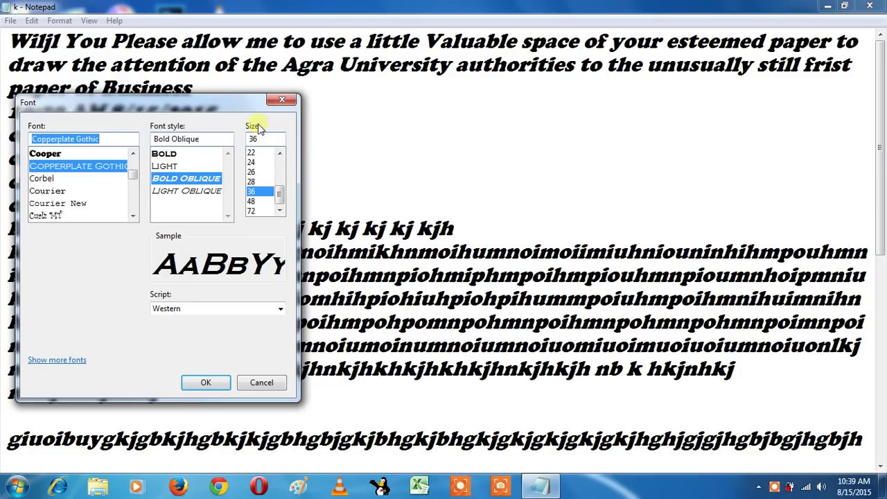
mouse_move(278, 192)
mouse_down()
mouse_move(279, 172)
mouse_move(279, 192)
mouse_up()
click(256, 183)
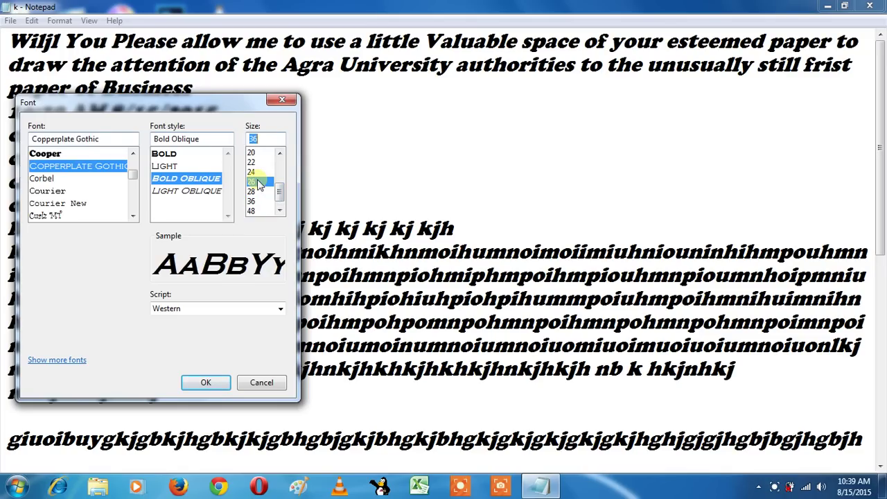
click(219, 384)
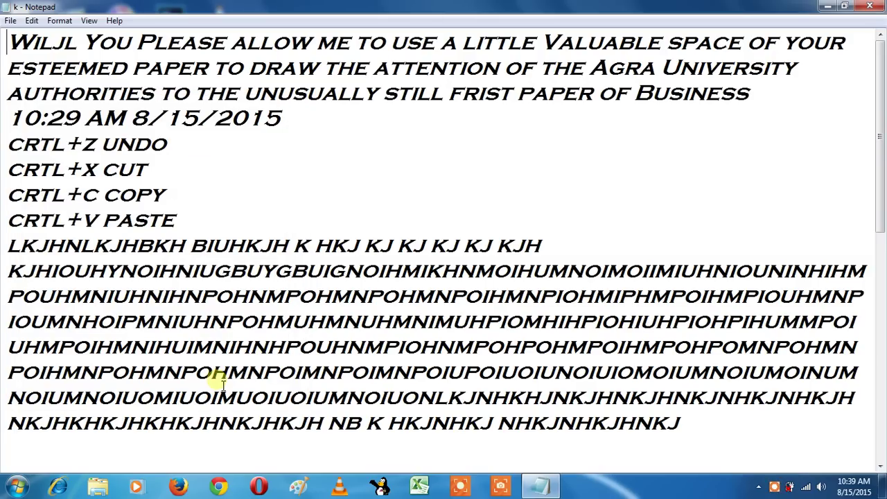
Step: Open the font settings and view the script choices, keeping Western
click(59, 21)
mouse_move(60, 21)
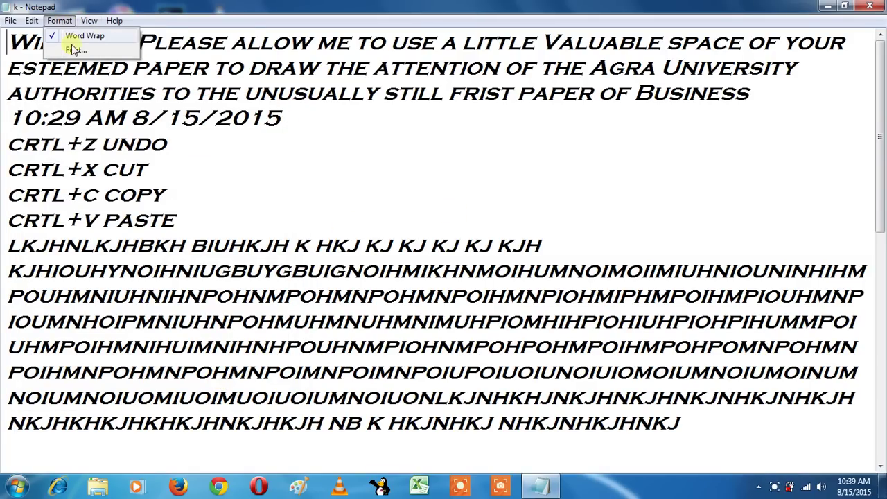
click(73, 51)
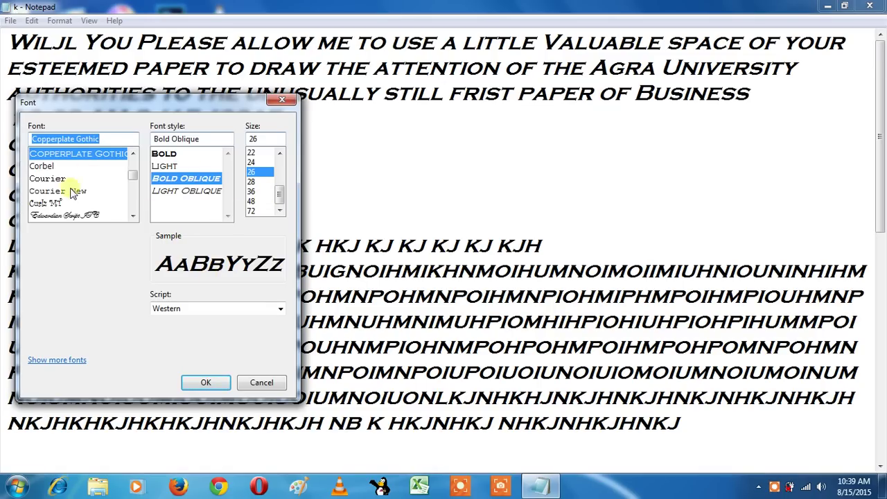
click(268, 308)
click(268, 306)
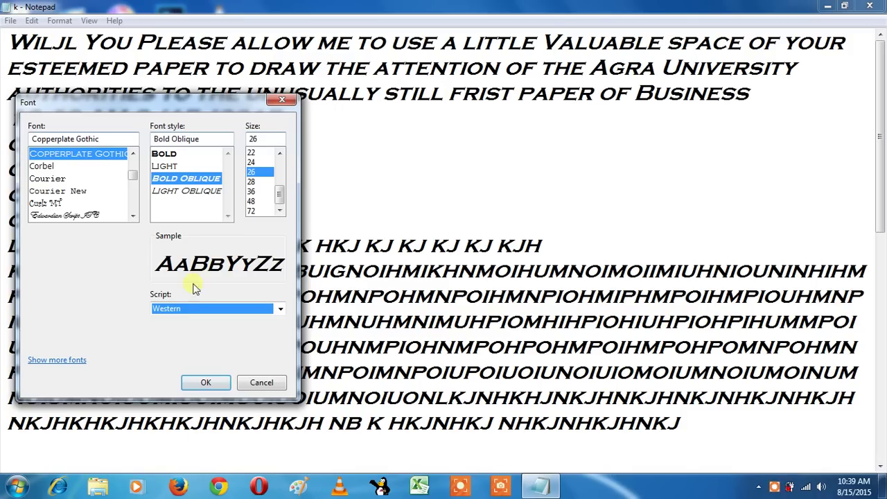
Step: Show more fonts from the font settings and preview Algerian Regular in the installed fonts collection
click(77, 361)
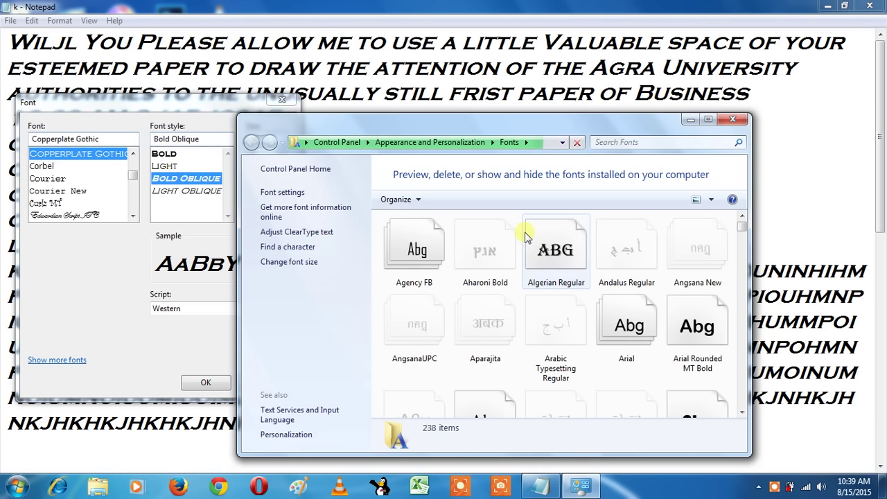
double_click(565, 256)
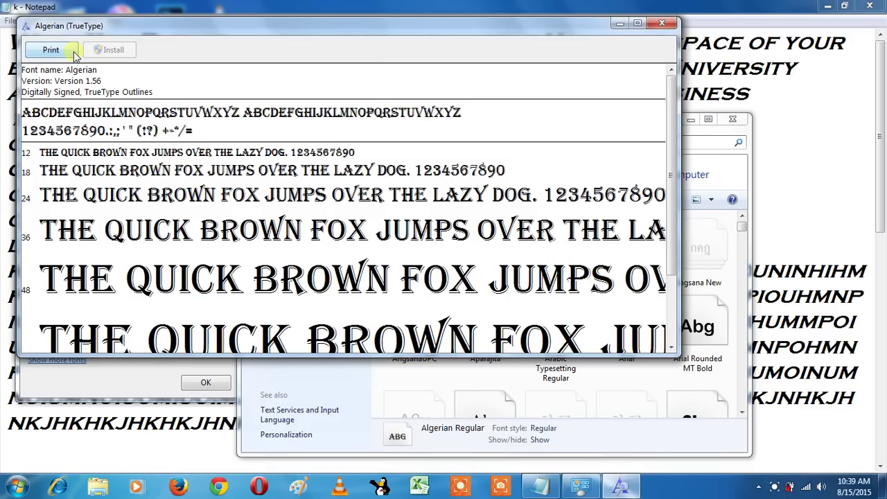
click(660, 25)
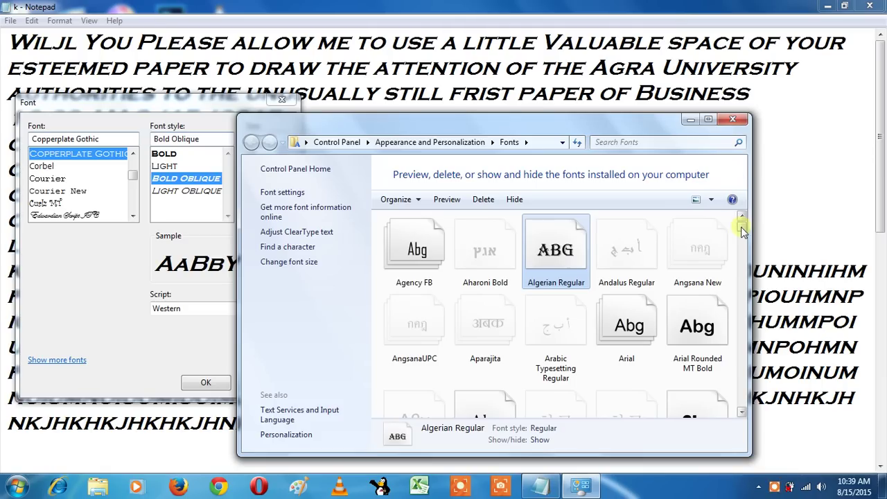
Step: Browse the installed fonts and the Organize options, and close the fonts collection and the font settings without changes
drag(741, 227, 740, 281)
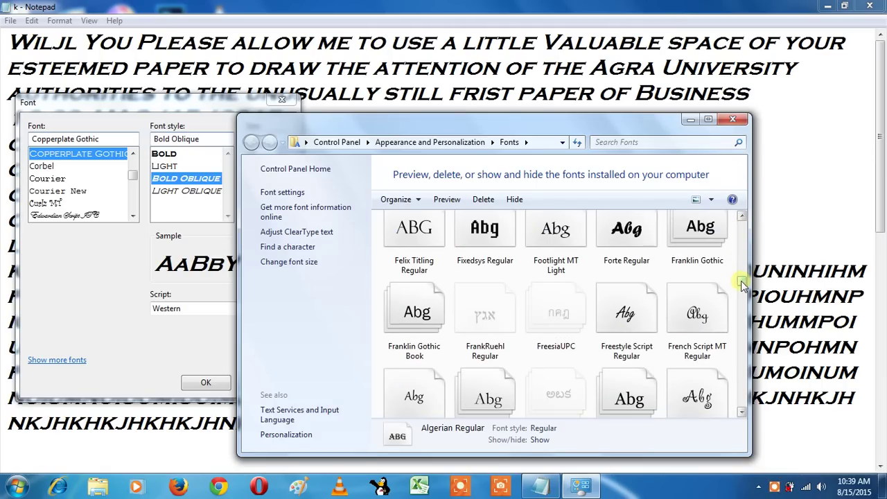
click(420, 201)
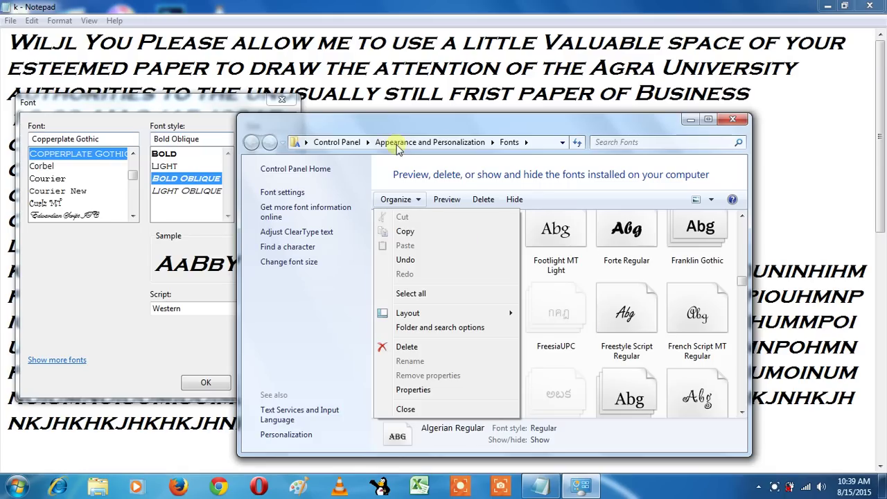
click(355, 125)
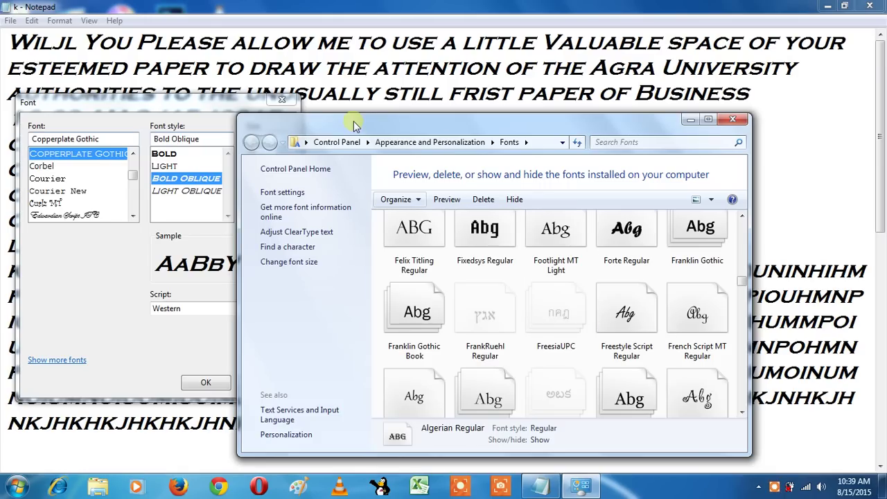
click(731, 122)
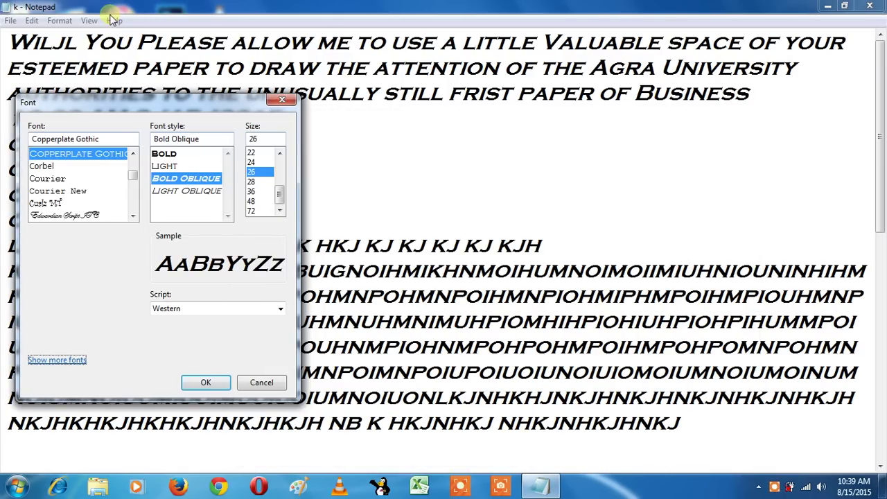
click(282, 100)
Step: View Notepad's help page of frequently asked questions and close it
click(114, 20)
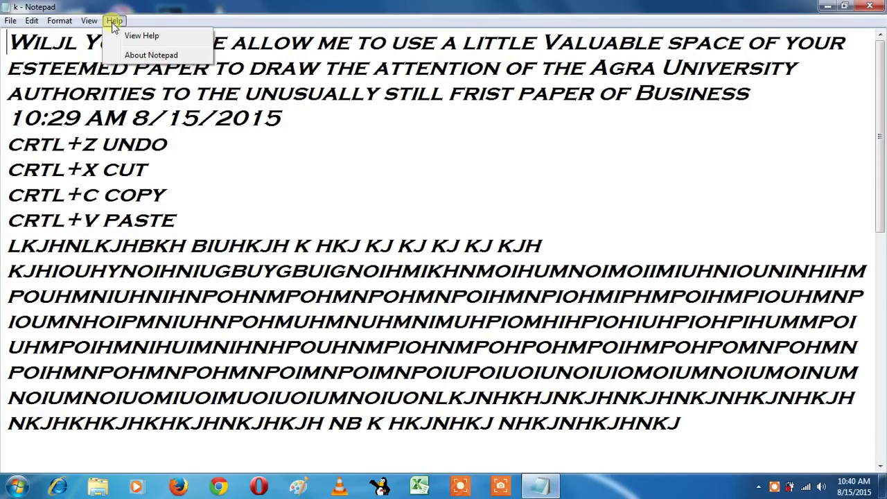
click(154, 40)
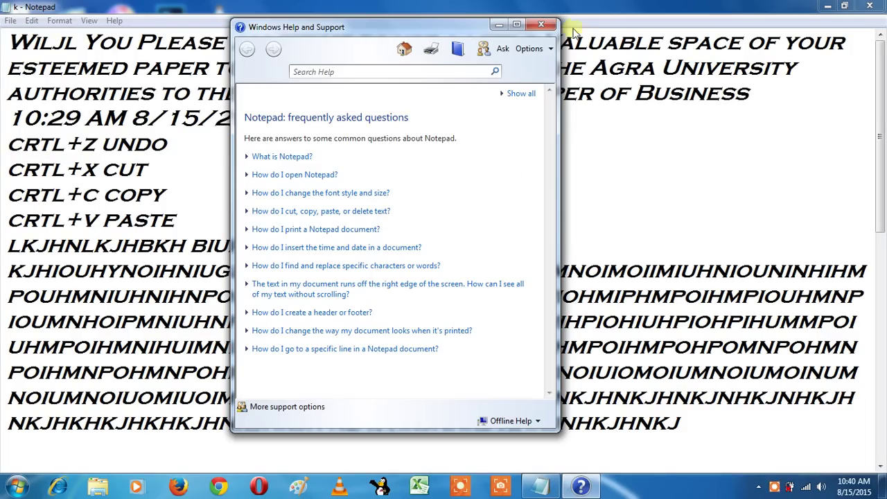
click(543, 25)
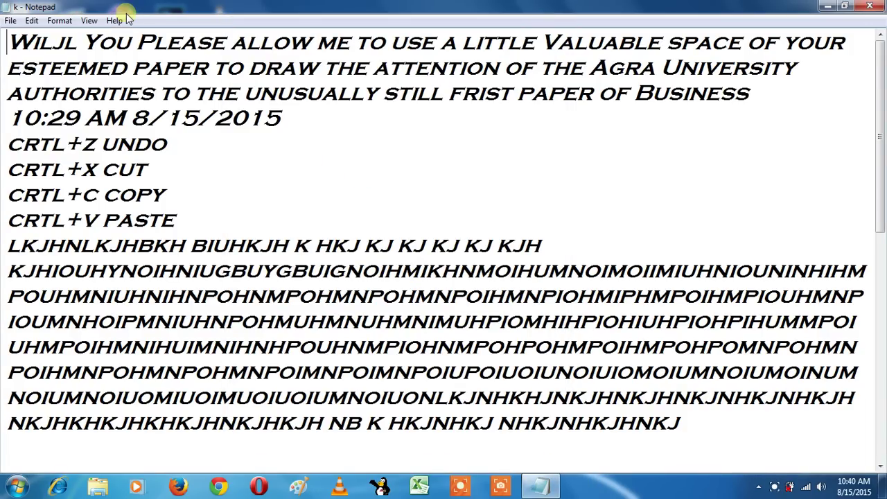
Step: View the About Notepad version and licence information and dismiss it
click(116, 20)
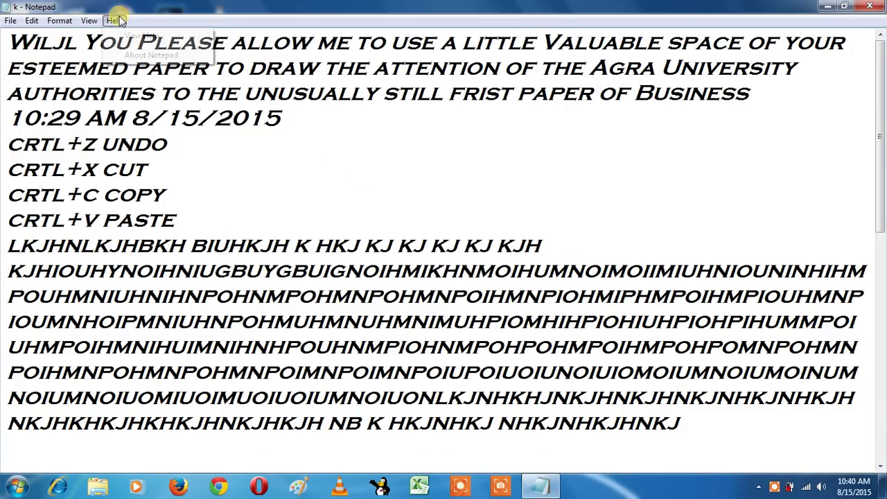
click(174, 53)
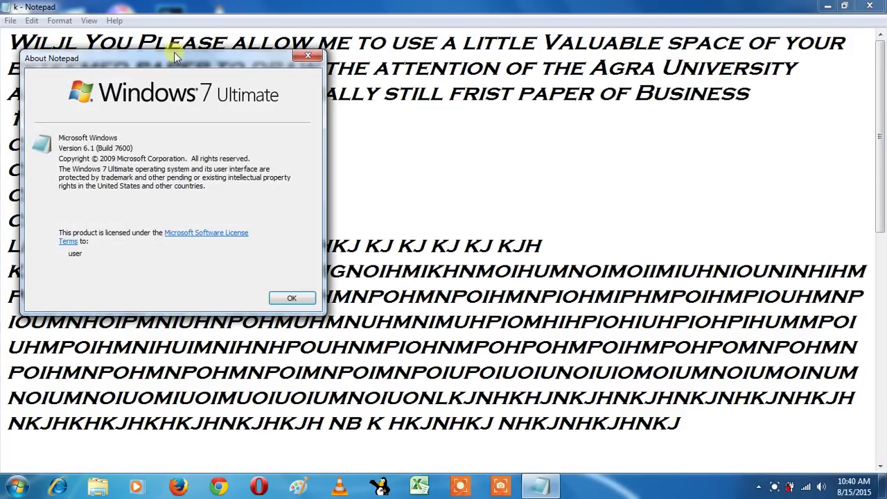
click(291, 297)
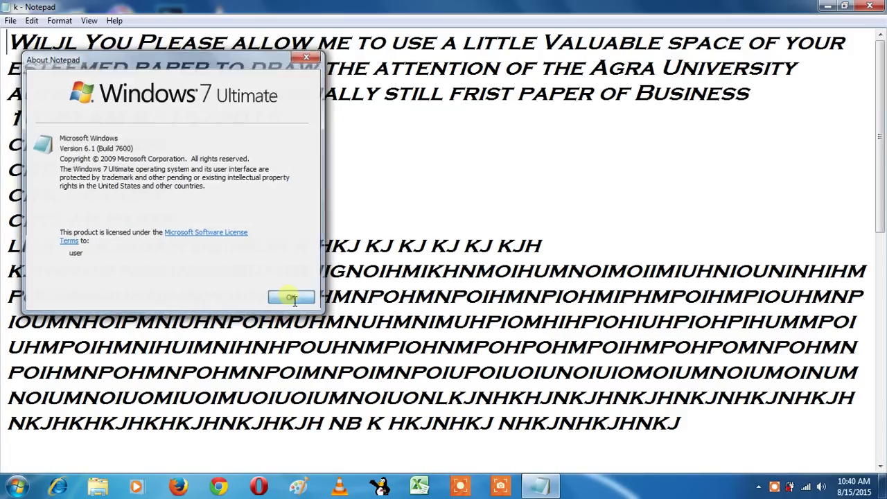